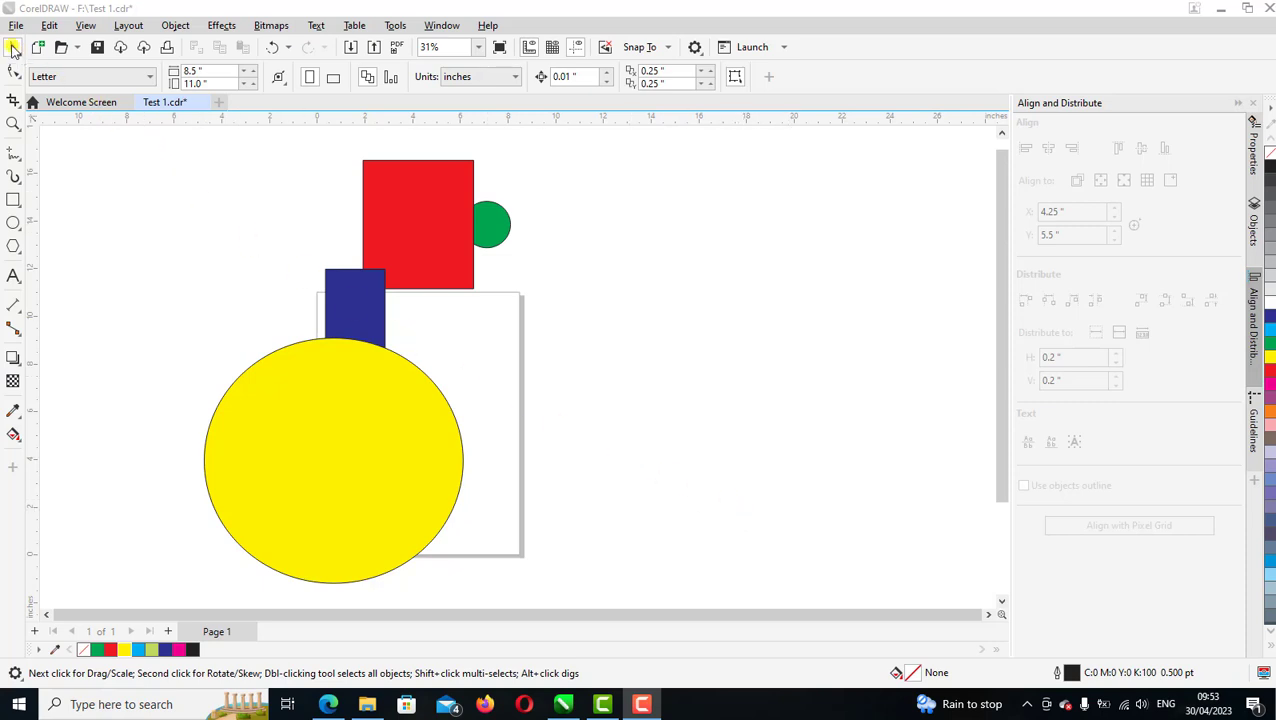
Step: With the Pick tool, select the yellow circle and the blue rectangle one at a time, clearing the selection after each
{"action": "left_click", "coordinate": [13, 50]}
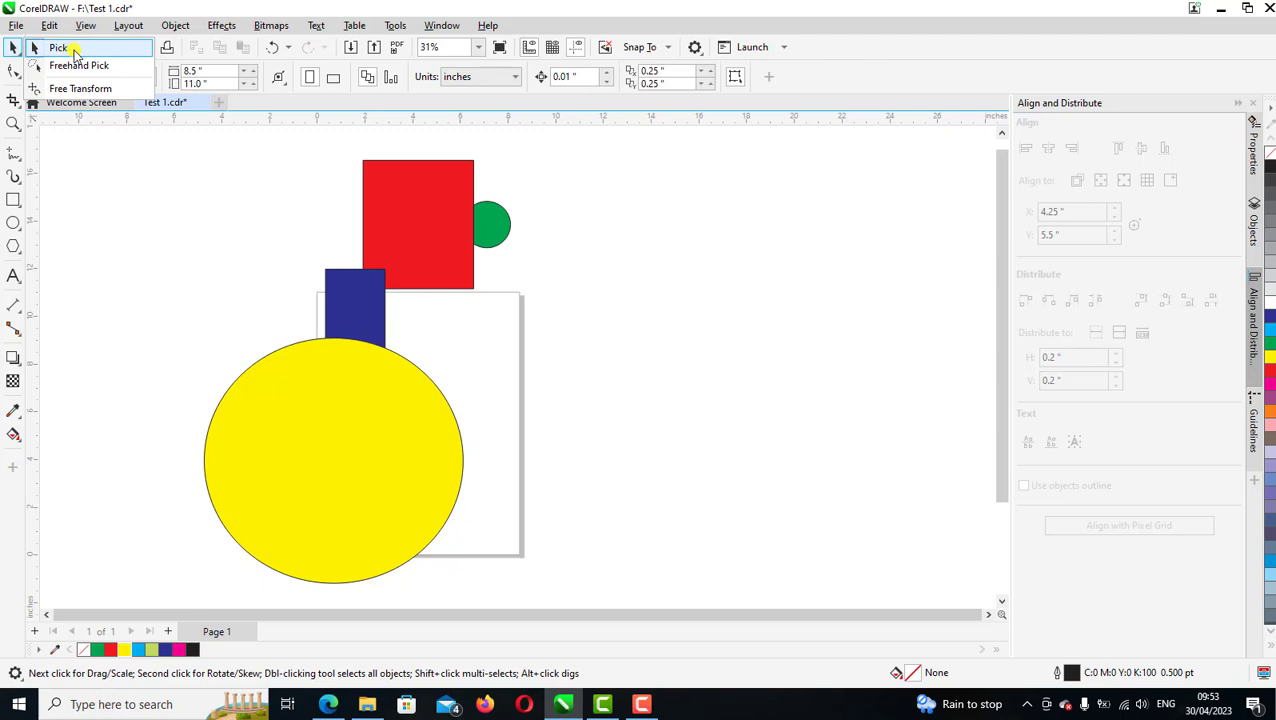
{"action": "left_click", "coordinate": [73, 49]}
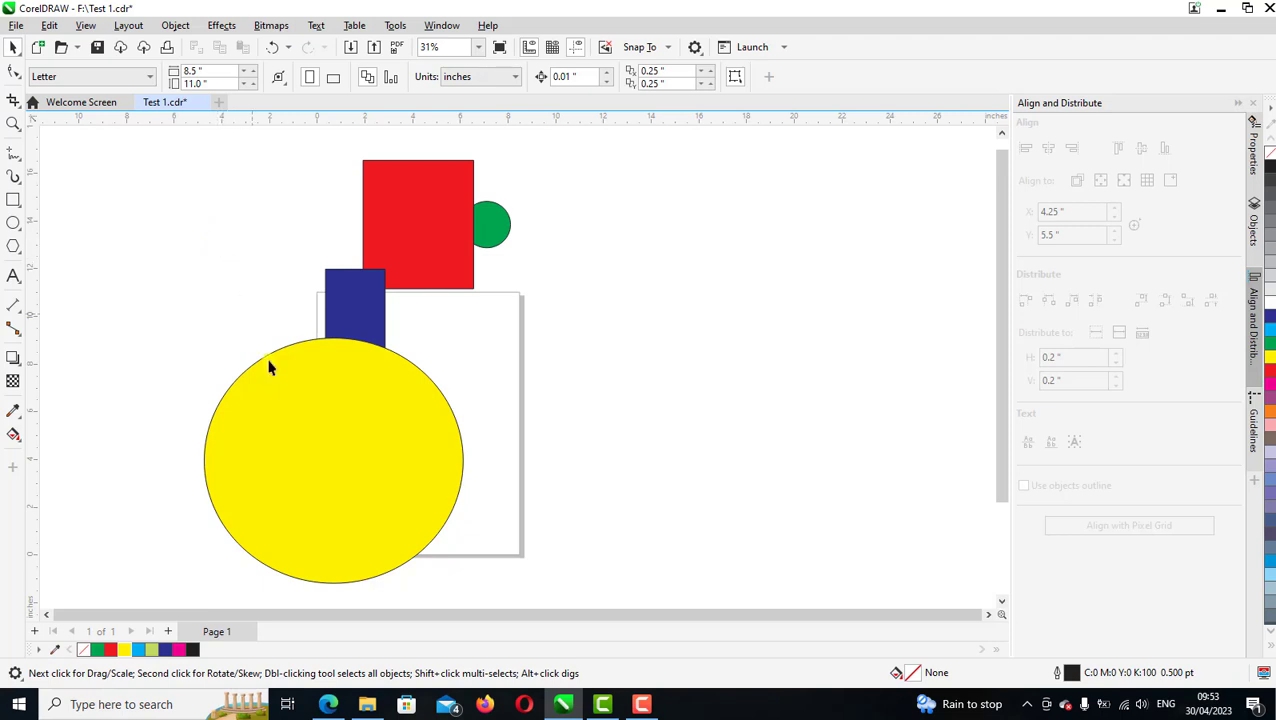
{"action": "left_click", "coordinate": [330, 437]}
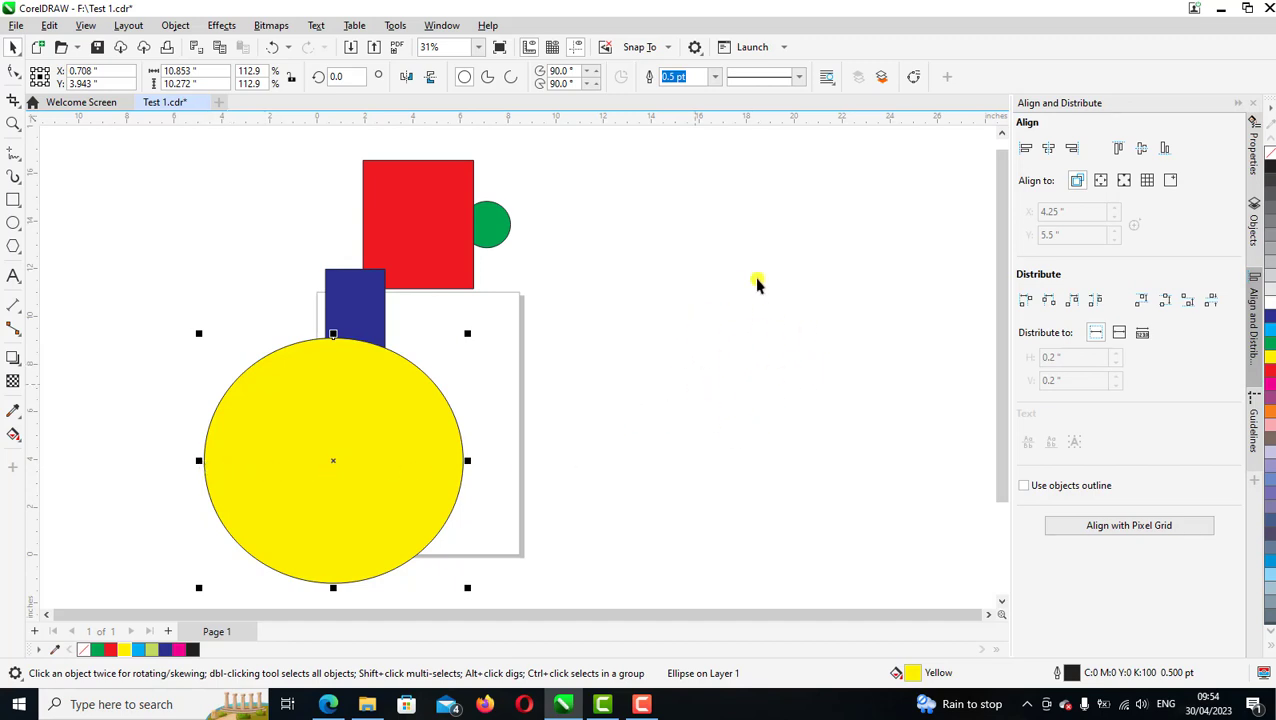
{"action": "left_click", "coordinate": [769, 345]}
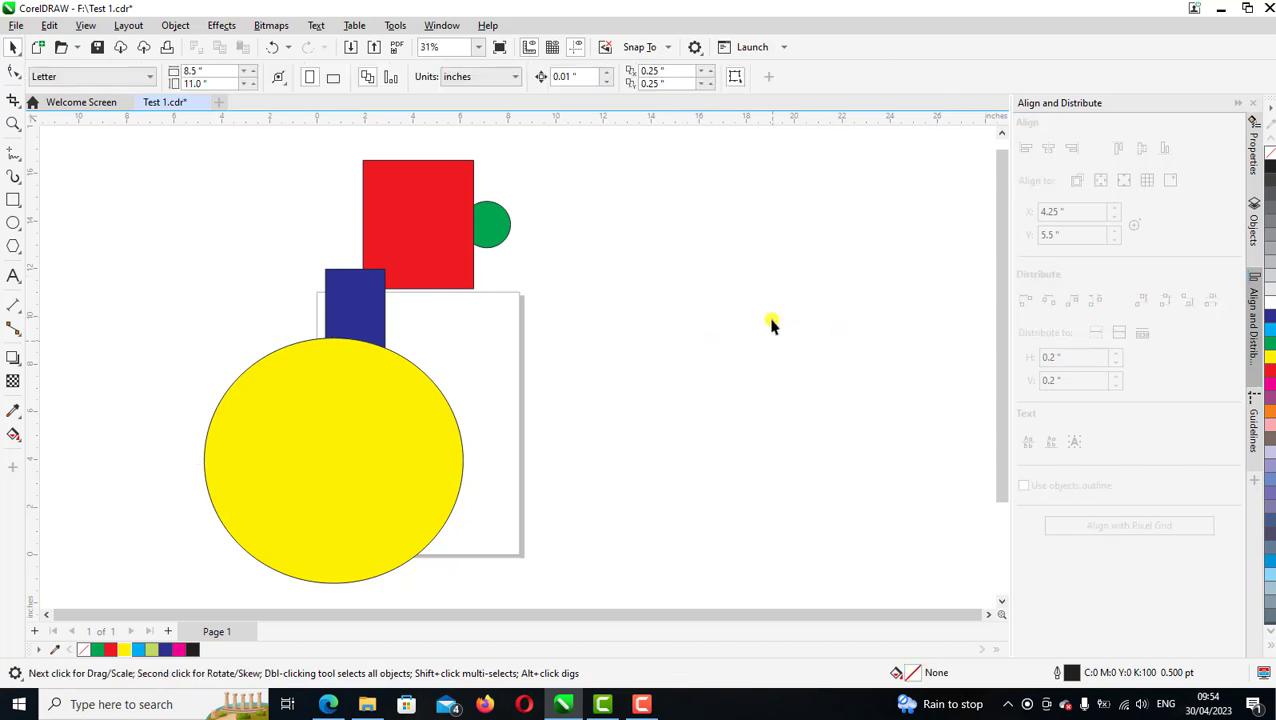
{"action": "left_click", "coordinate": [363, 300]}
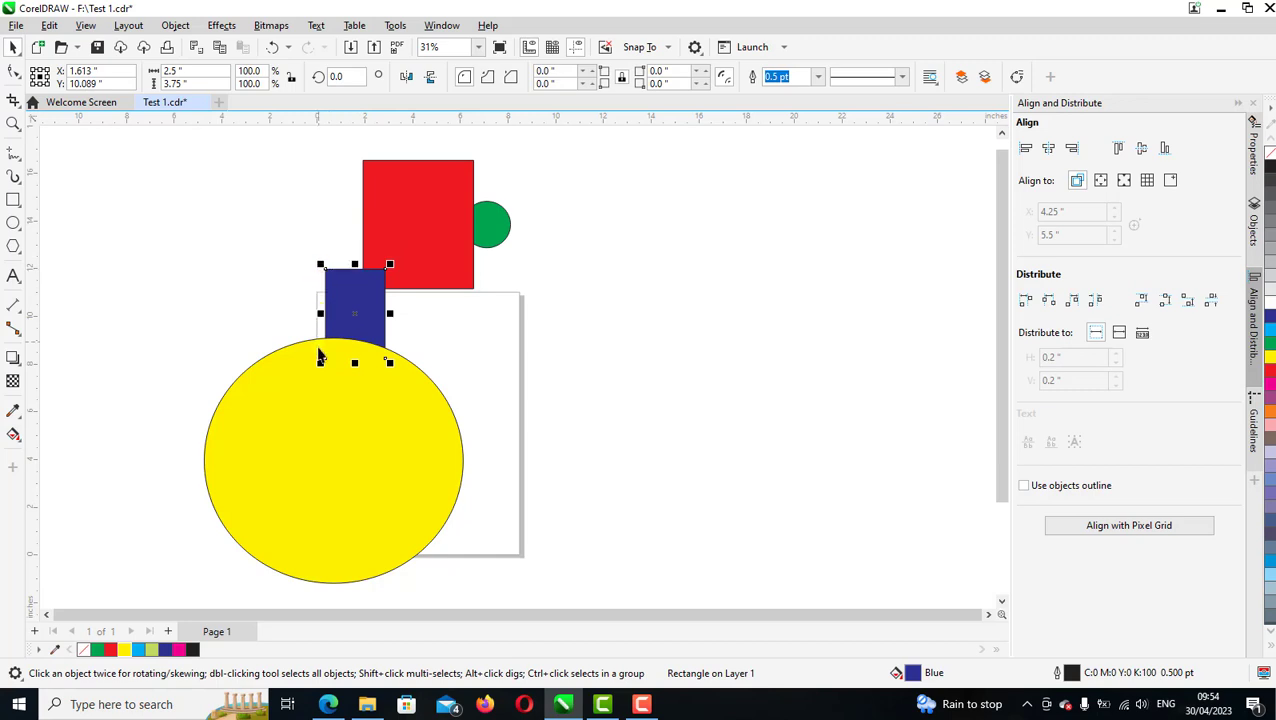
{"action": "left_click", "coordinate": [681, 259]}
{"action": "left_click_drag", "start_coordinate": [684, 259], "coordinate": [708, 273]}
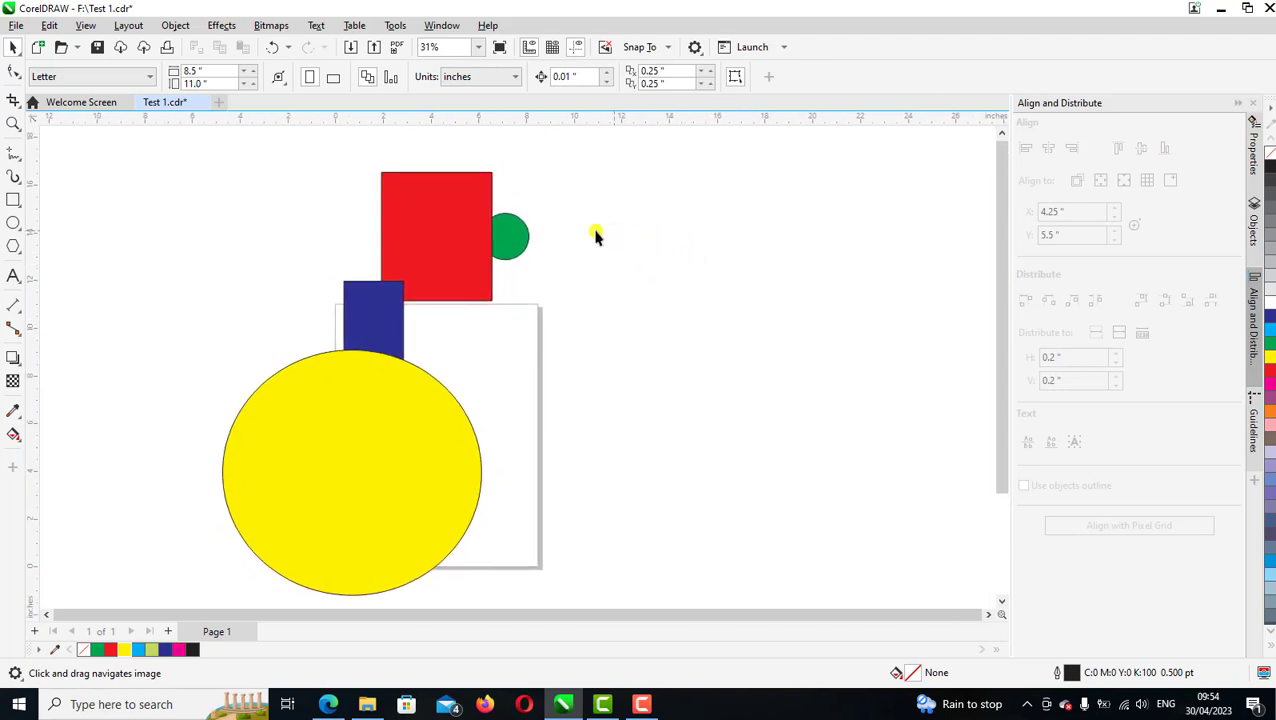
Step: Build a multiple selection by adding the blue rectangle, red rectangle and green circle to the selected yellow circle
{"action": "left_click", "coordinate": [352, 454]}
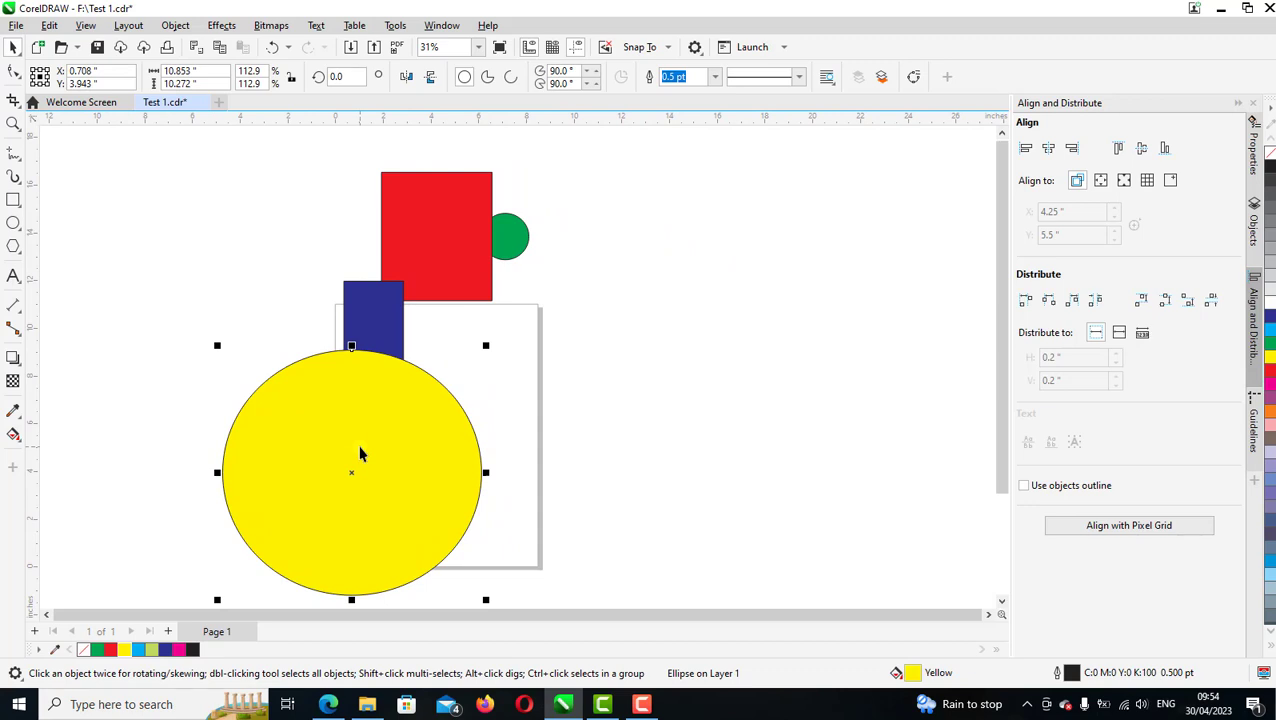
{"action": "left_click", "coordinate": [382, 322], "text": "shift"}
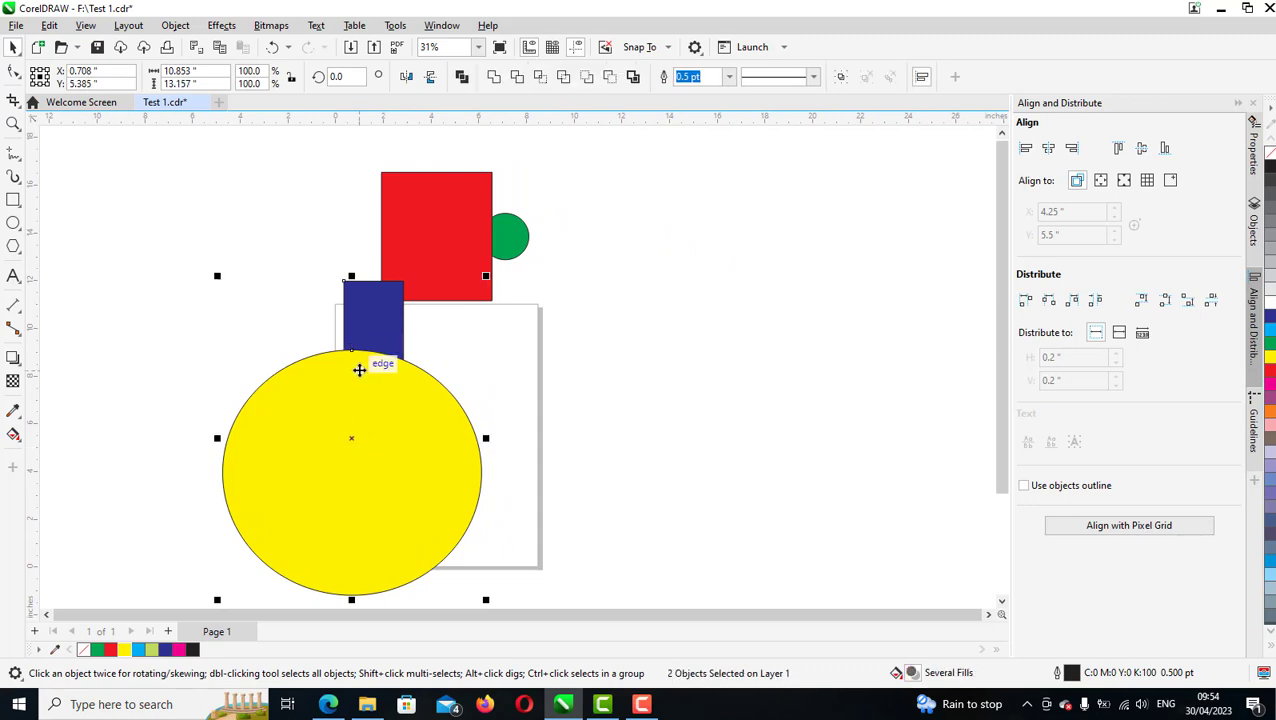
{"action": "left_click", "coordinate": [437, 224], "text": "shift"}
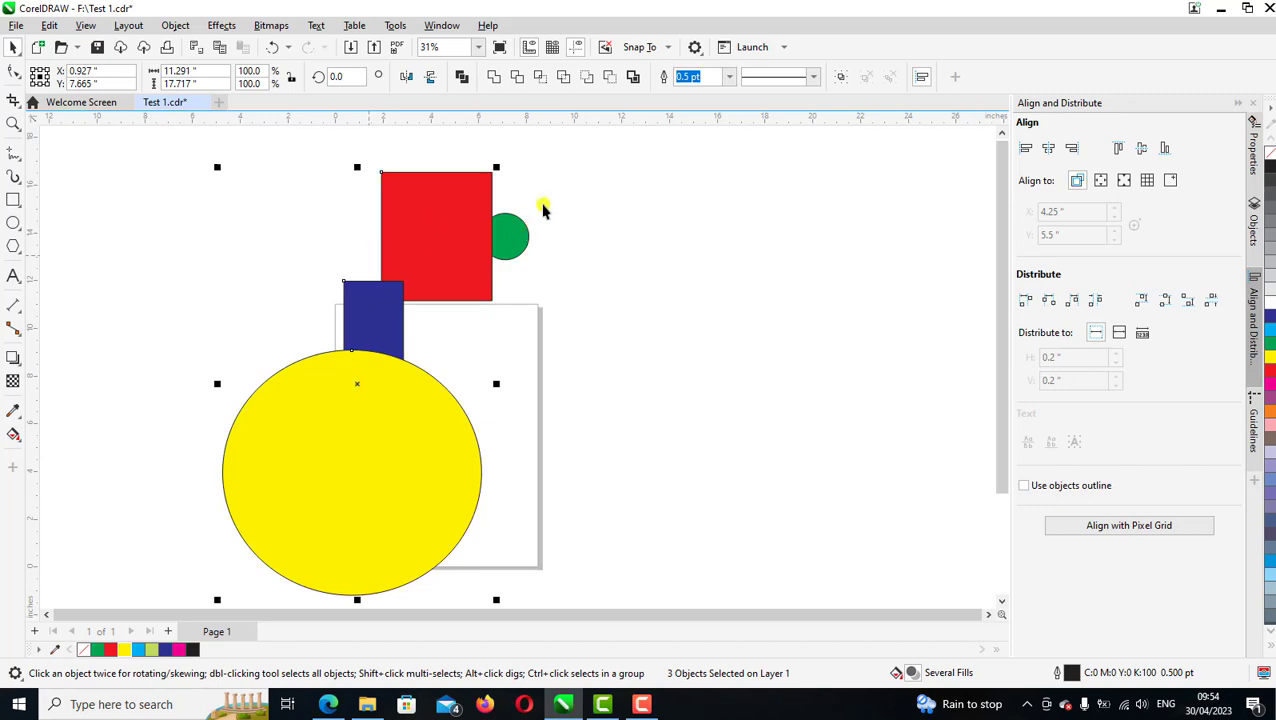
{"action": "left_click", "coordinate": [513, 234], "text": "shift"}
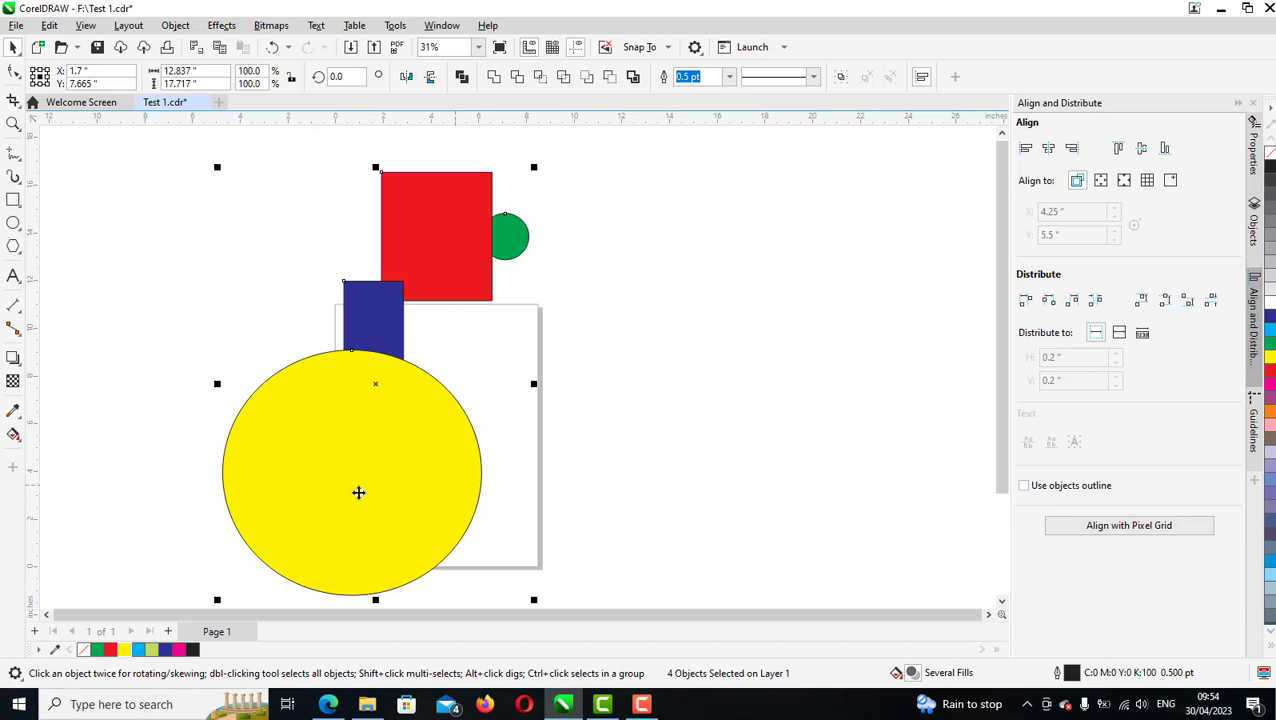
Step: Remove the yellow circle and the blue rectangle from the multiple selection, and clear what remains selected
{"action": "left_click", "coordinate": [394, 482], "text": "shift"}
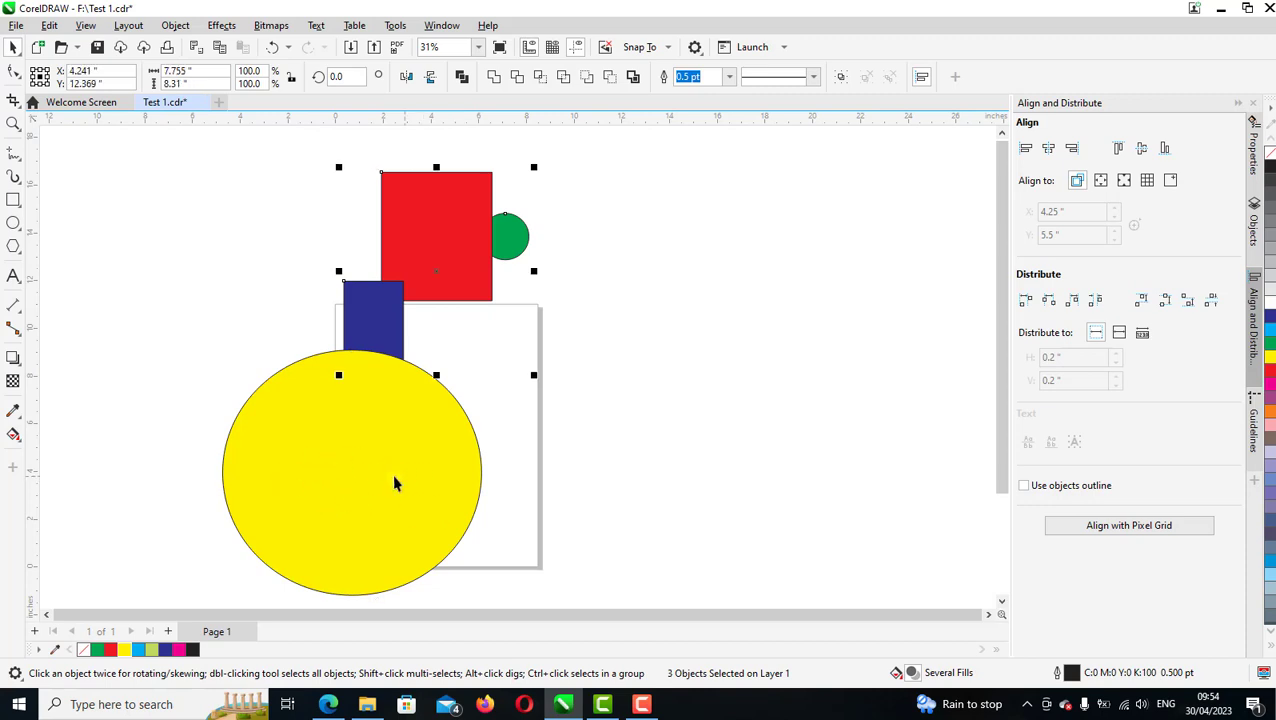
{"action": "left_click", "coordinate": [365, 322], "text": "shift"}
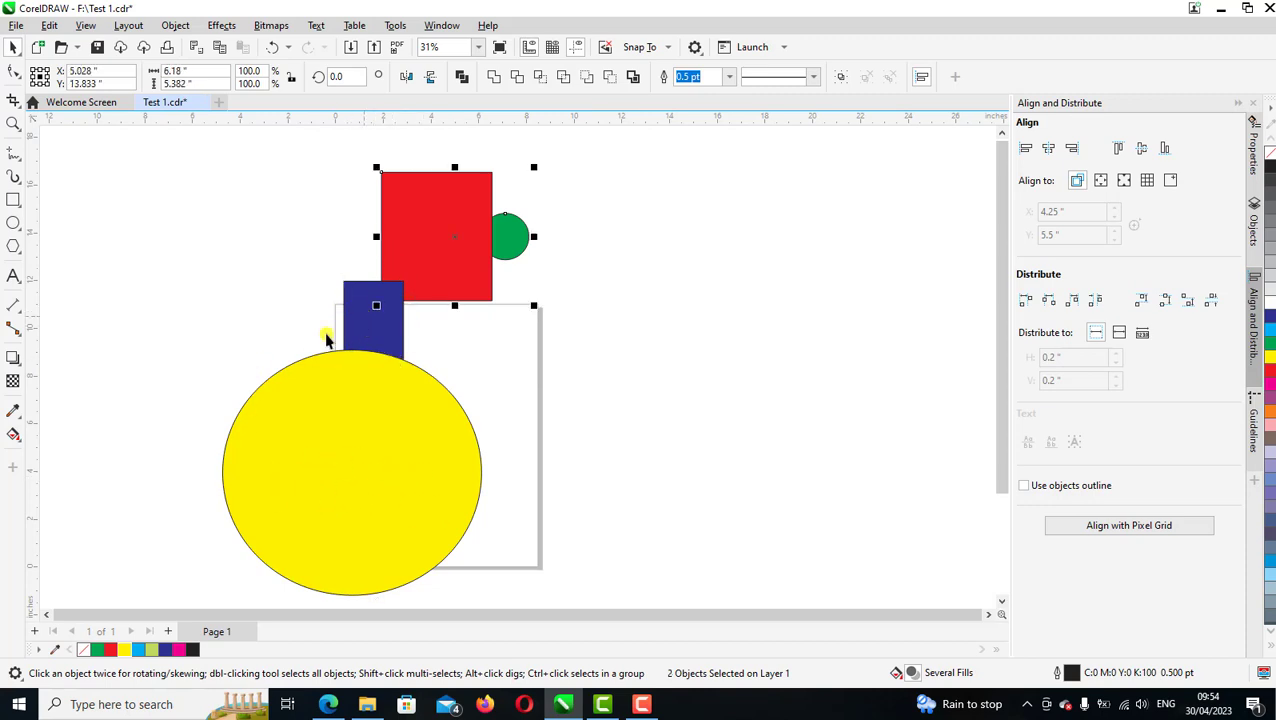
{"action": "left_click", "coordinate": [684, 319]}
{"action": "key", "text": "h"}
{"action": "left_click_drag", "start_coordinate": [692, 319], "coordinate": [729, 284]}
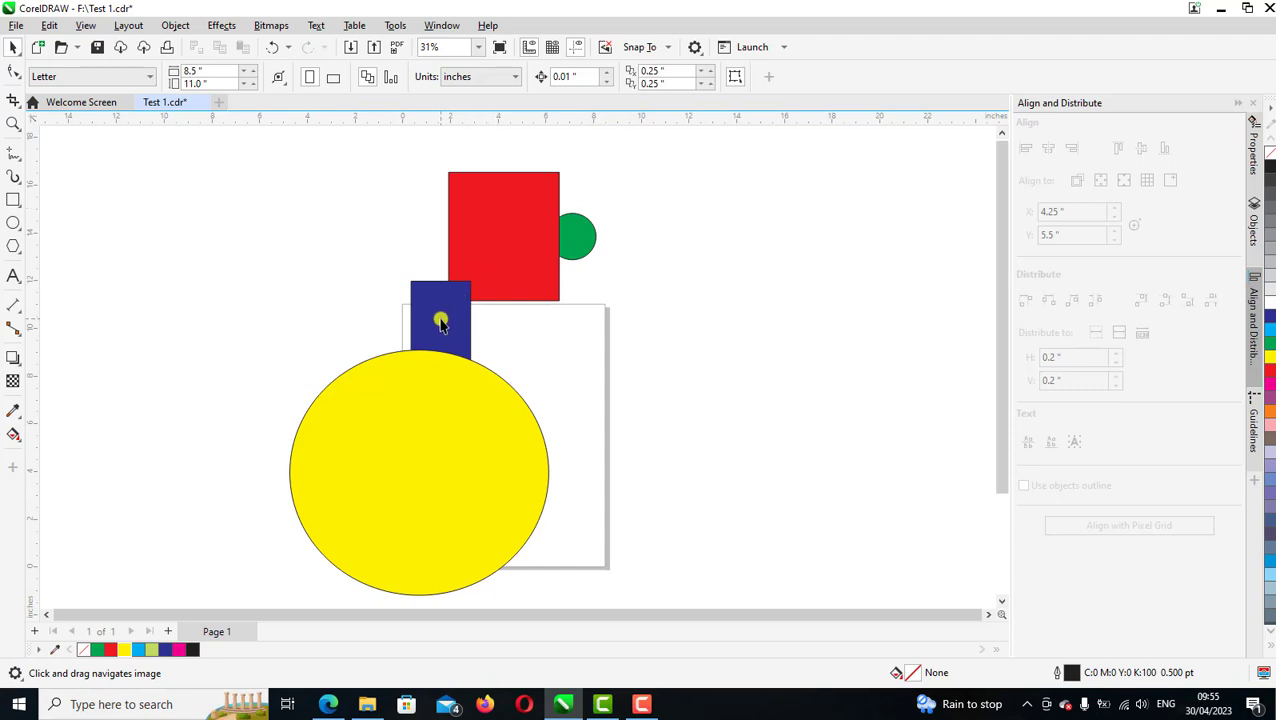
Step: Marquee-select only the red rectangle, blue rectangle and green circle, leaving the yellow circle partly outside, and clear the selection
{"action": "left_click_drag", "start_coordinate": [261, 150], "coordinate": [732, 421]}
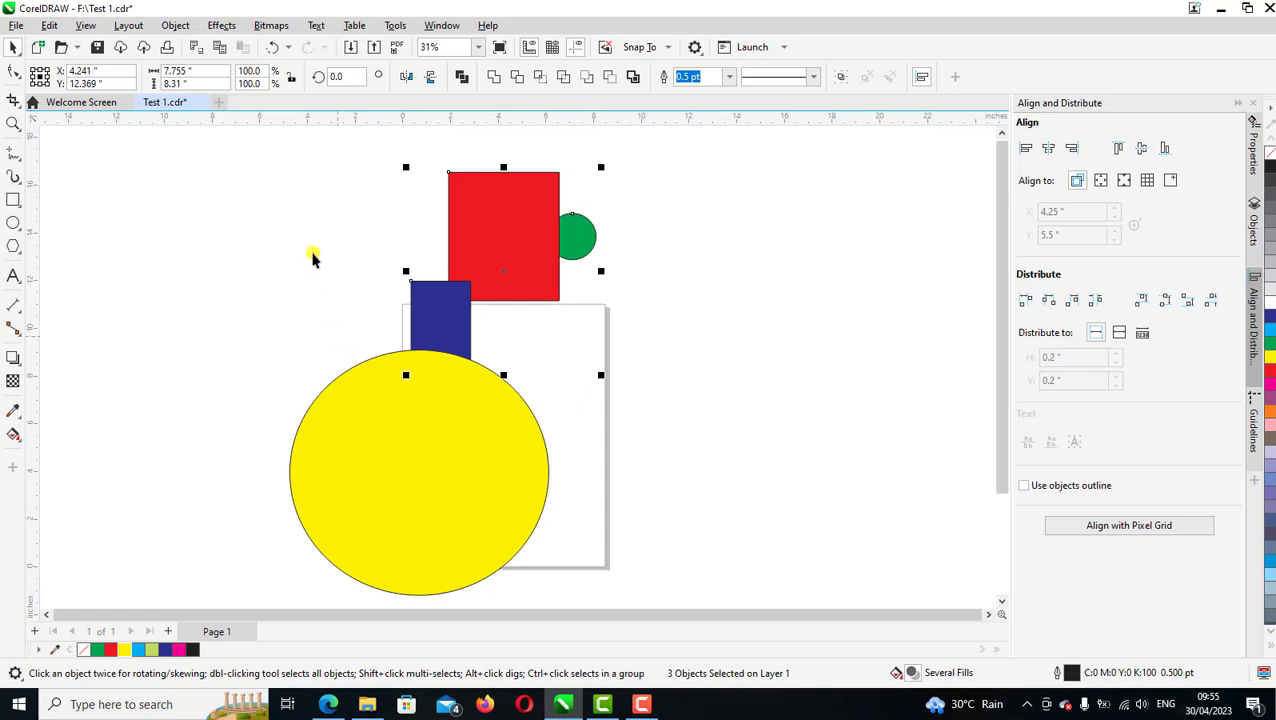
{"action": "left_click", "coordinate": [722, 215]}
{"action": "scroll", "coordinate": [731, 268], "scroll_direction": "down", "scroll_amount": 1}
{"action": "left_click_drag", "start_coordinate": [731, 270], "coordinate": [688, 272]}
Step: Marquee-select all four shapes by enclosing them completely, and clear the selection
{"action": "left_click_drag", "start_coordinate": [180, 150], "coordinate": [783, 504]}
{"action": "scroll", "coordinate": [817, 470], "scroll_direction": "up", "scroll_amount": 2}
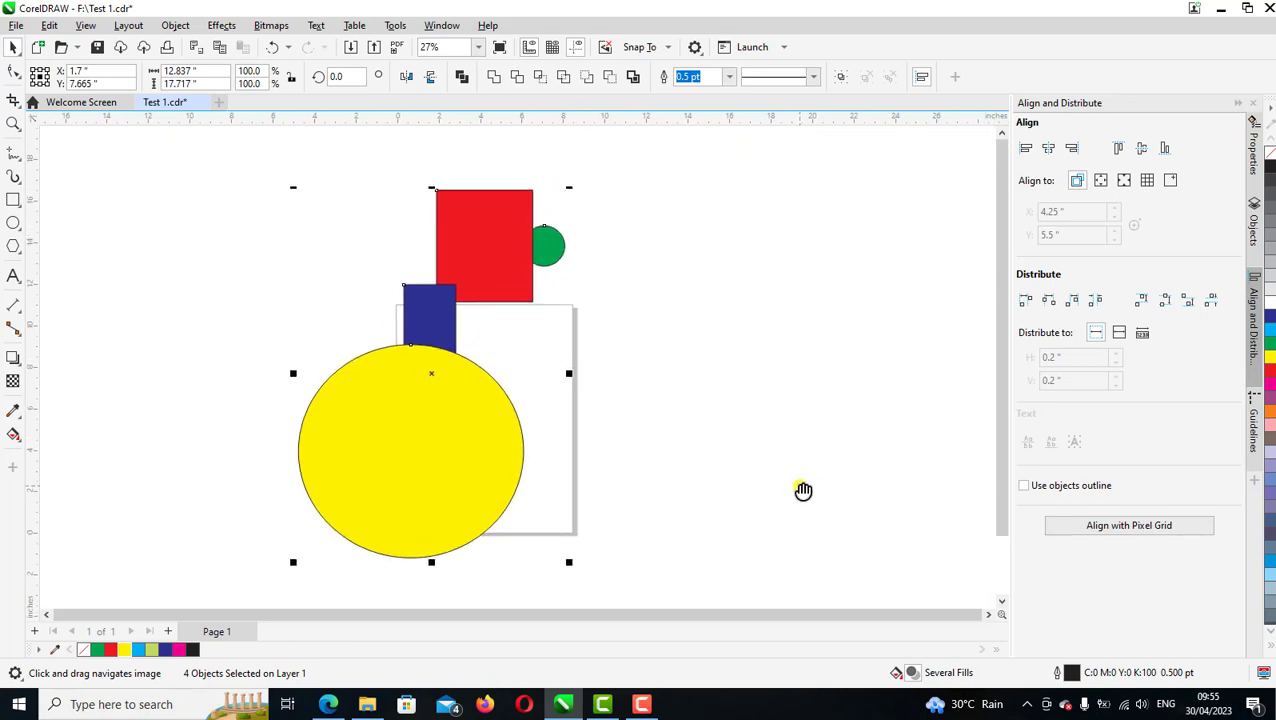
{"action": "left_click", "coordinate": [760, 287]}
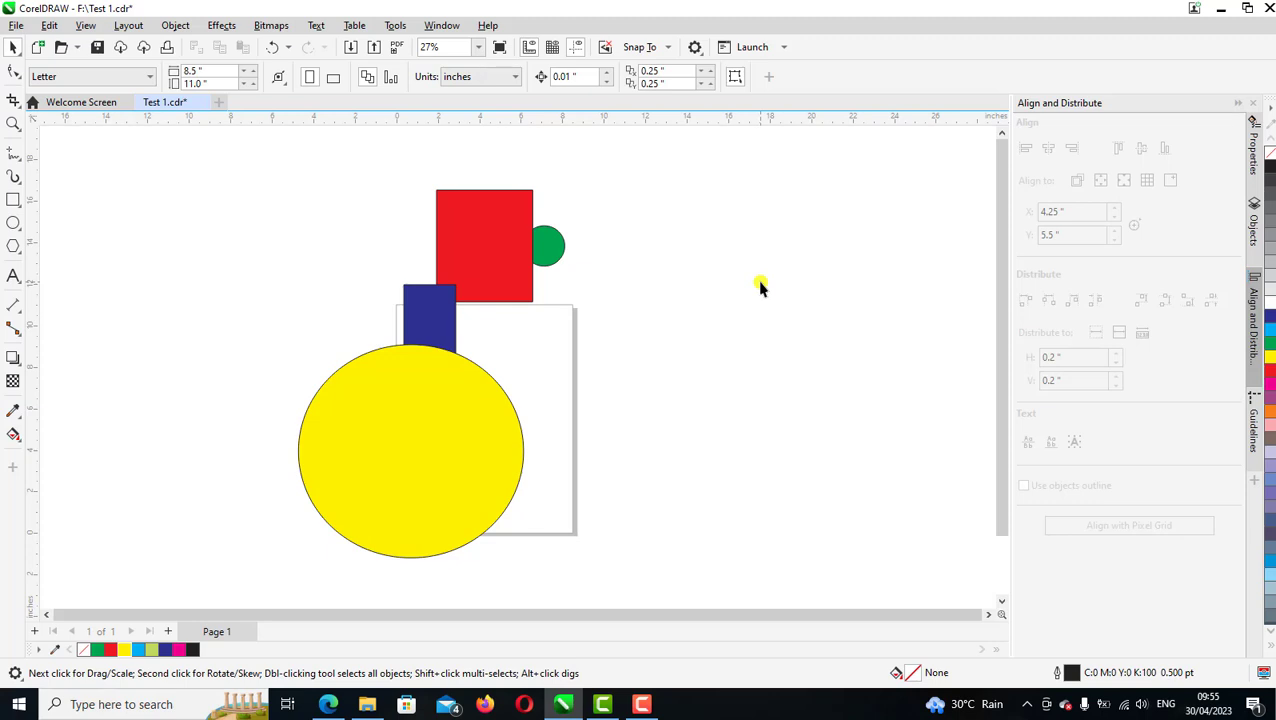
Step: Select every object in the document at once with Select All, and deselect them again
{"action": "key", "text": "ctrl+a"}
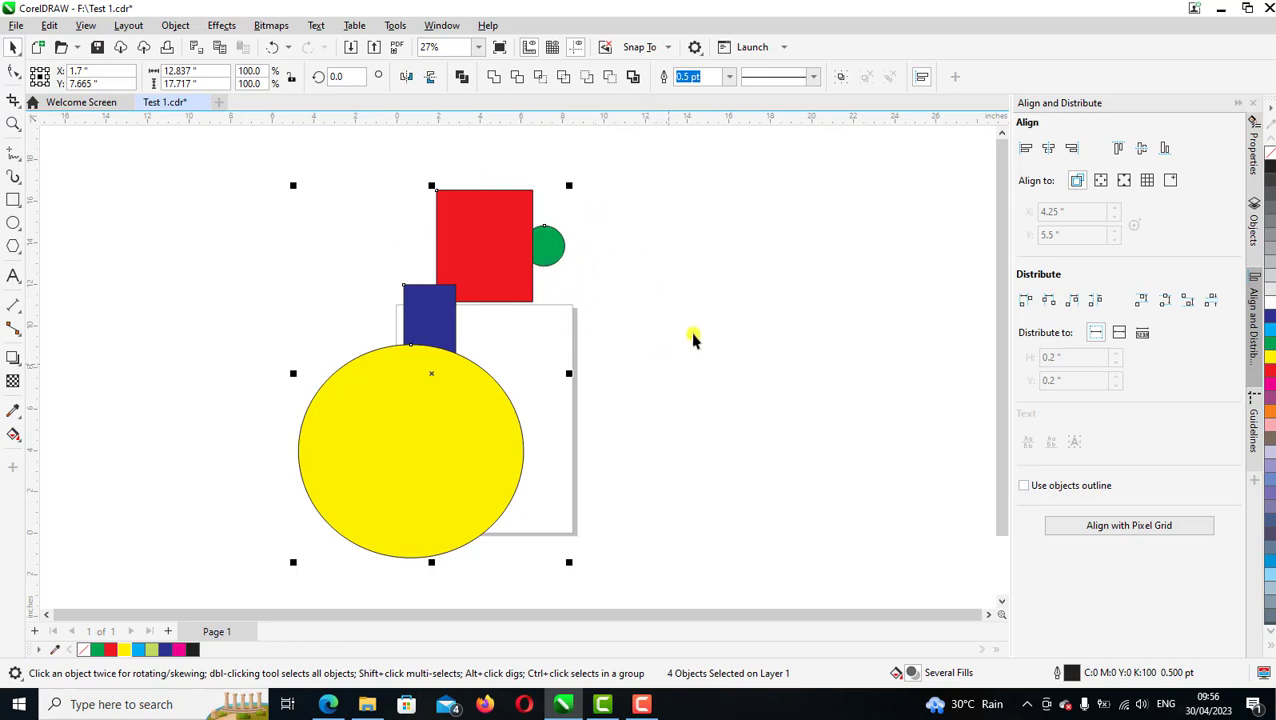
{"action": "left_click", "coordinate": [665, 226]}
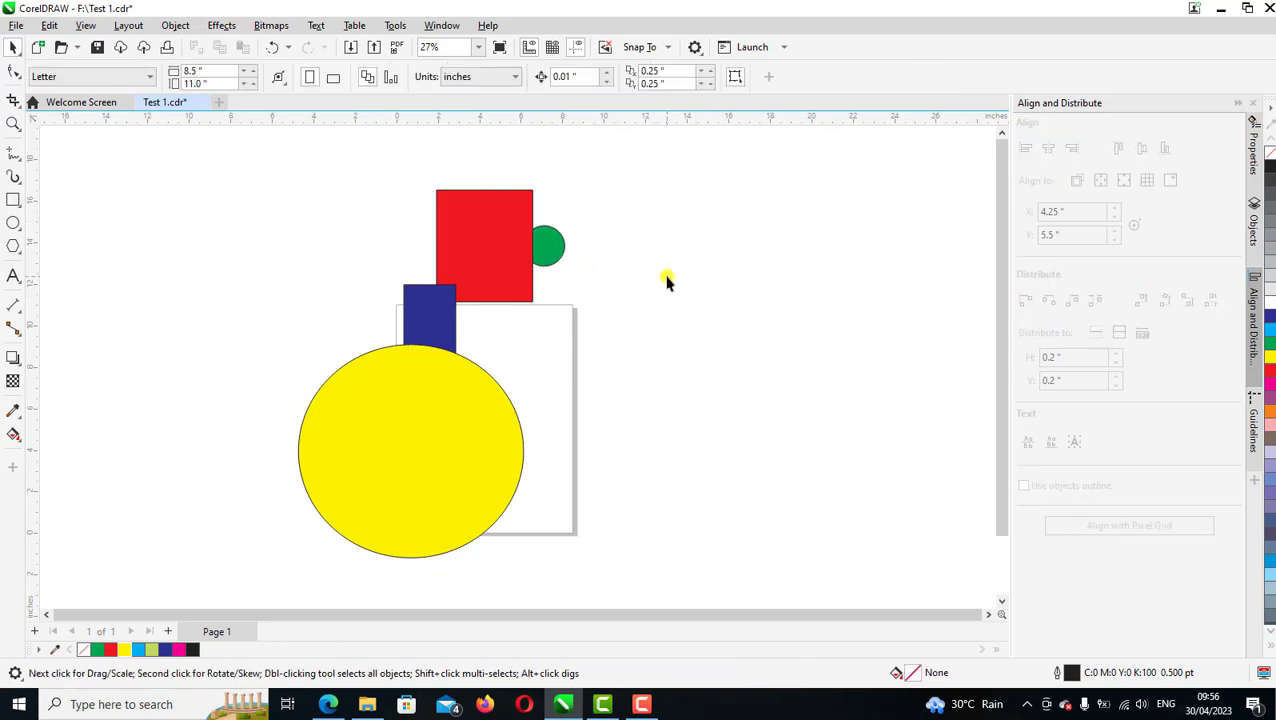
{"action": "mouse_move", "coordinate": [672, 284]}
{"action": "left_mouse_down"}
{"action": "mouse_move", "coordinate": [685, 232]}
{"action": "mouse_move", "coordinate": [698, 265]}
{"action": "mouse_move", "coordinate": [672, 253]}
{"action": "mouse_move", "coordinate": [661, 284]}
{"action": "left_mouse_up"}
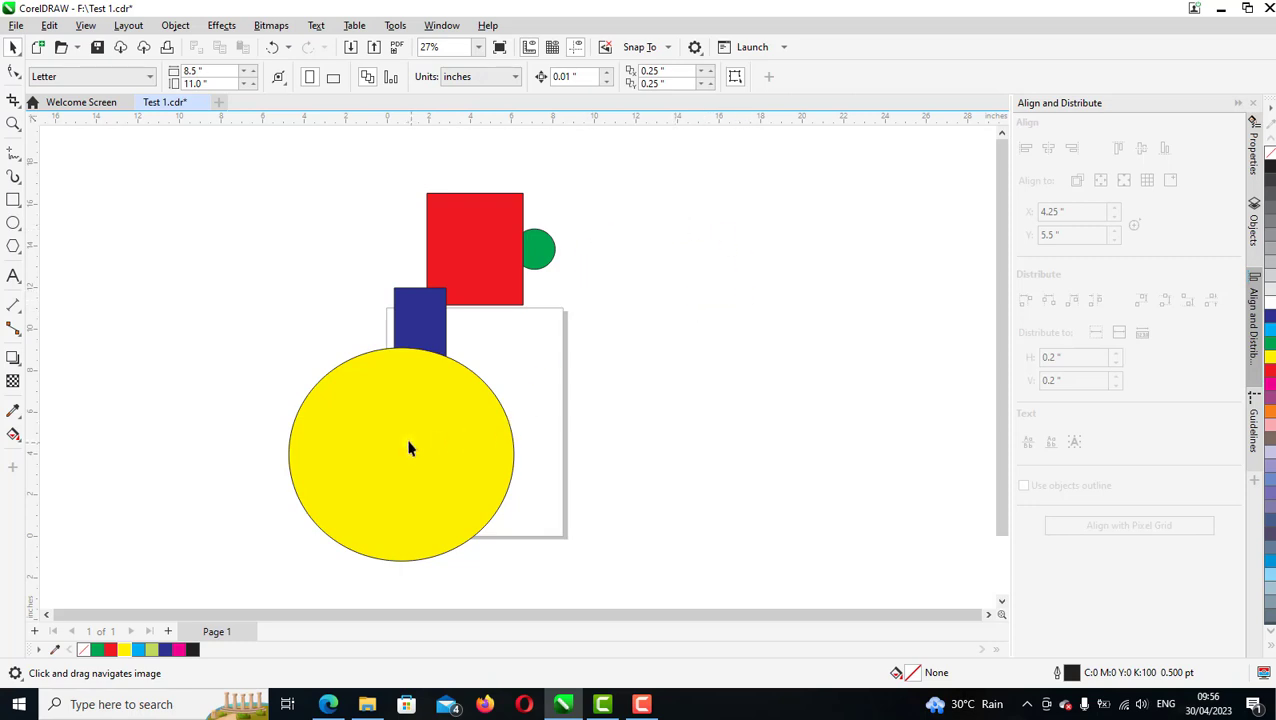
Step: Move the yellow circle up to about X 0.76", Y 8.71" so that it completely covers the blue rectangle
{"action": "left_click_drag", "start_coordinate": [410, 447], "coordinate": [422, 364]}
{"action": "left_click_drag", "start_coordinate": [394, 303], "coordinate": [386, 425]}
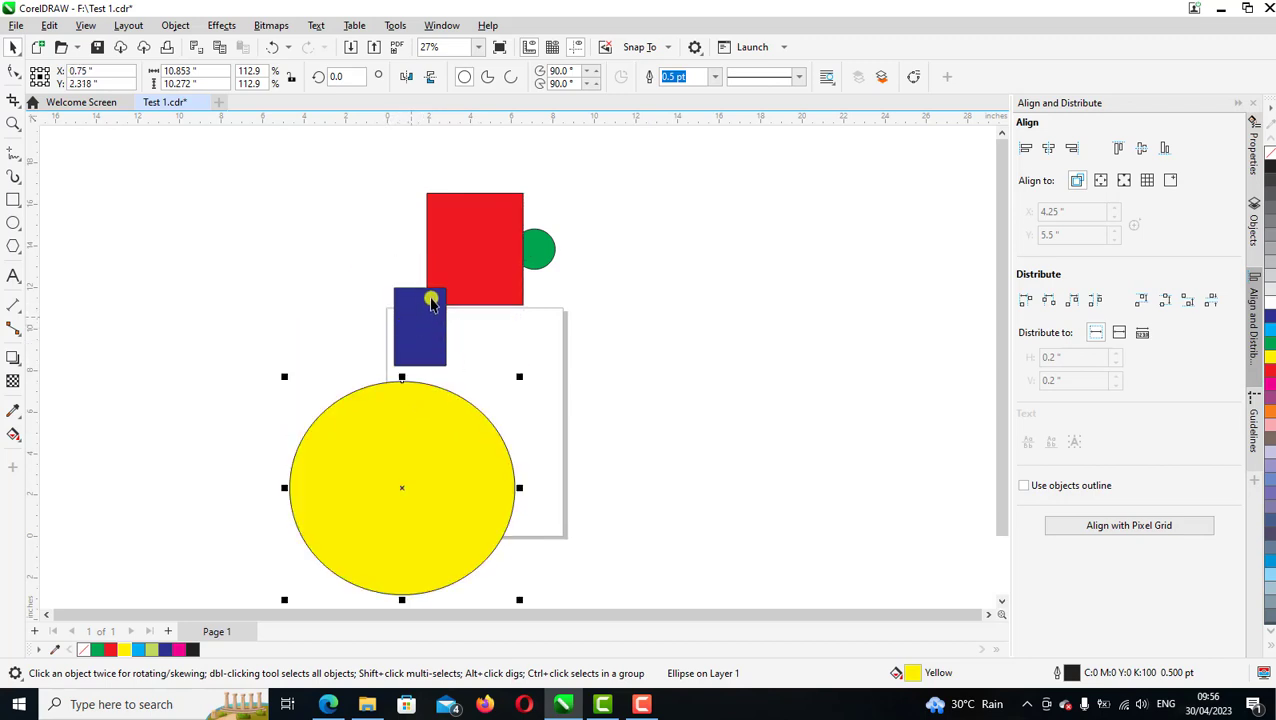
{"action": "left_click_drag", "start_coordinate": [424, 515], "coordinate": [427, 392]}
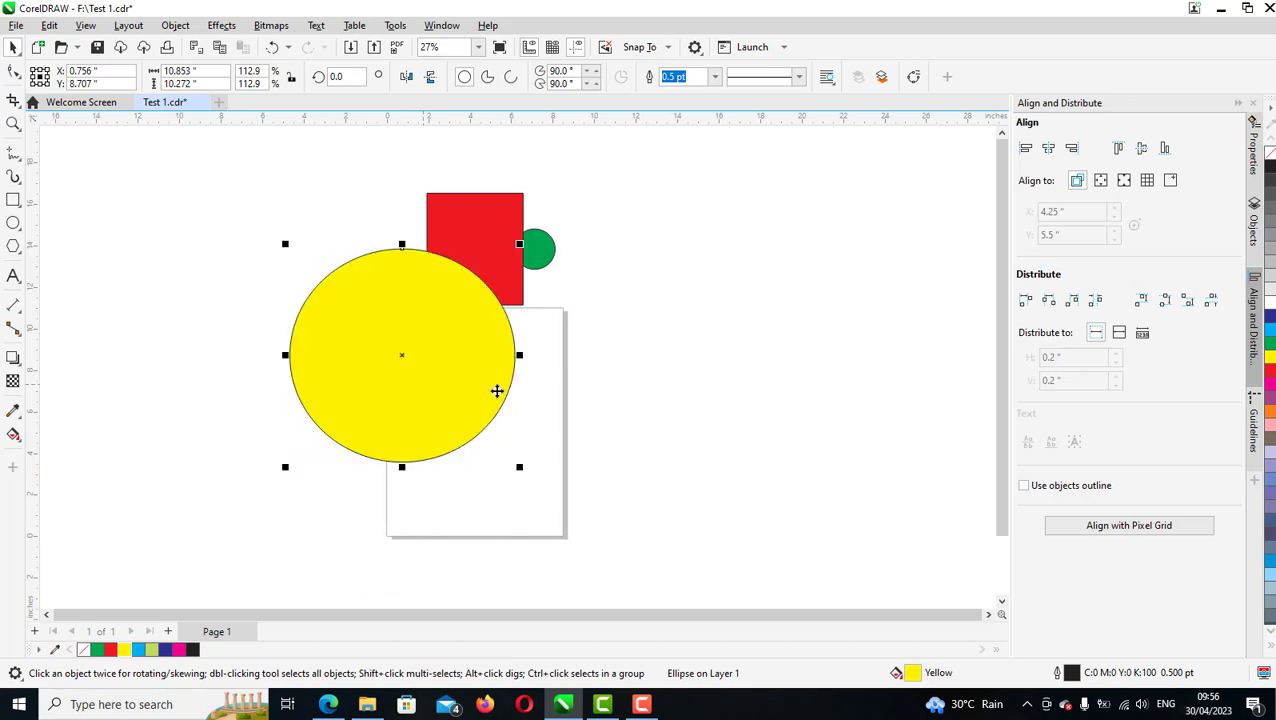
{"action": "left_click", "coordinate": [877, 356]}
{"action": "left_click", "coordinate": [442, 346]}
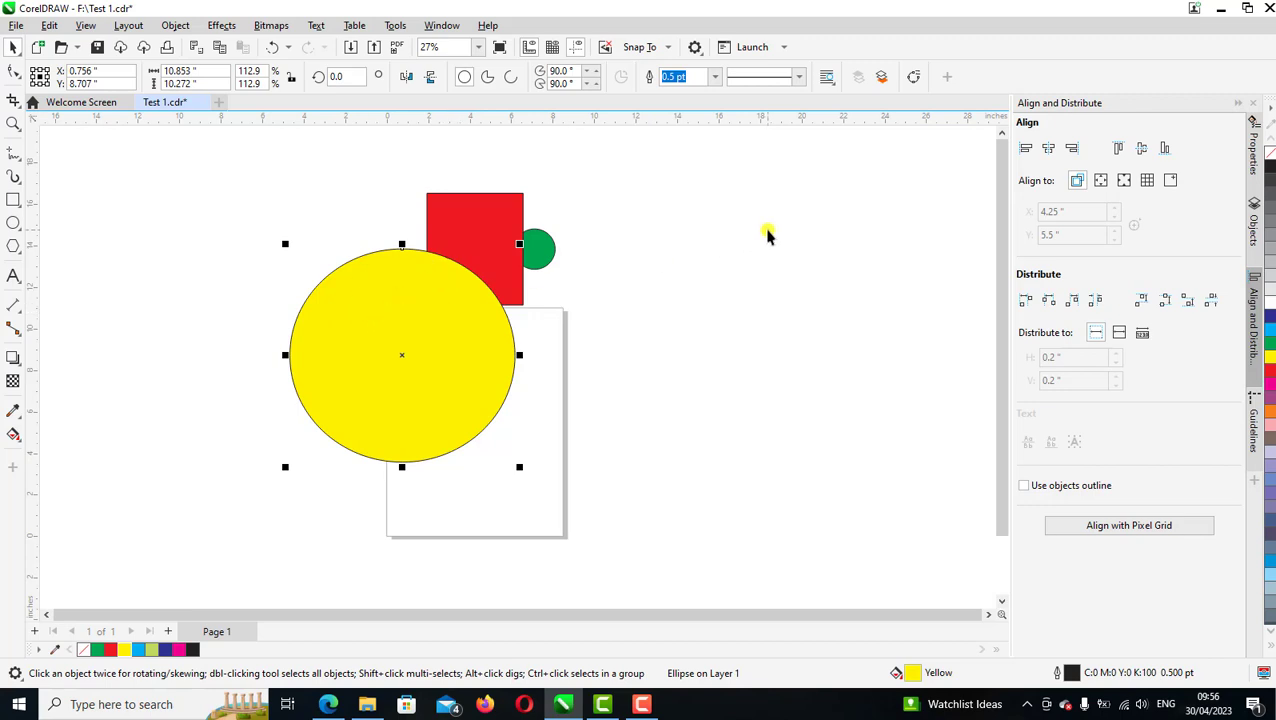
Step: Switch to Wireframe view, select the small rectangle inside the large circle, deselect it and restore Enhanced view
{"action": "left_click", "coordinate": [85, 26]}
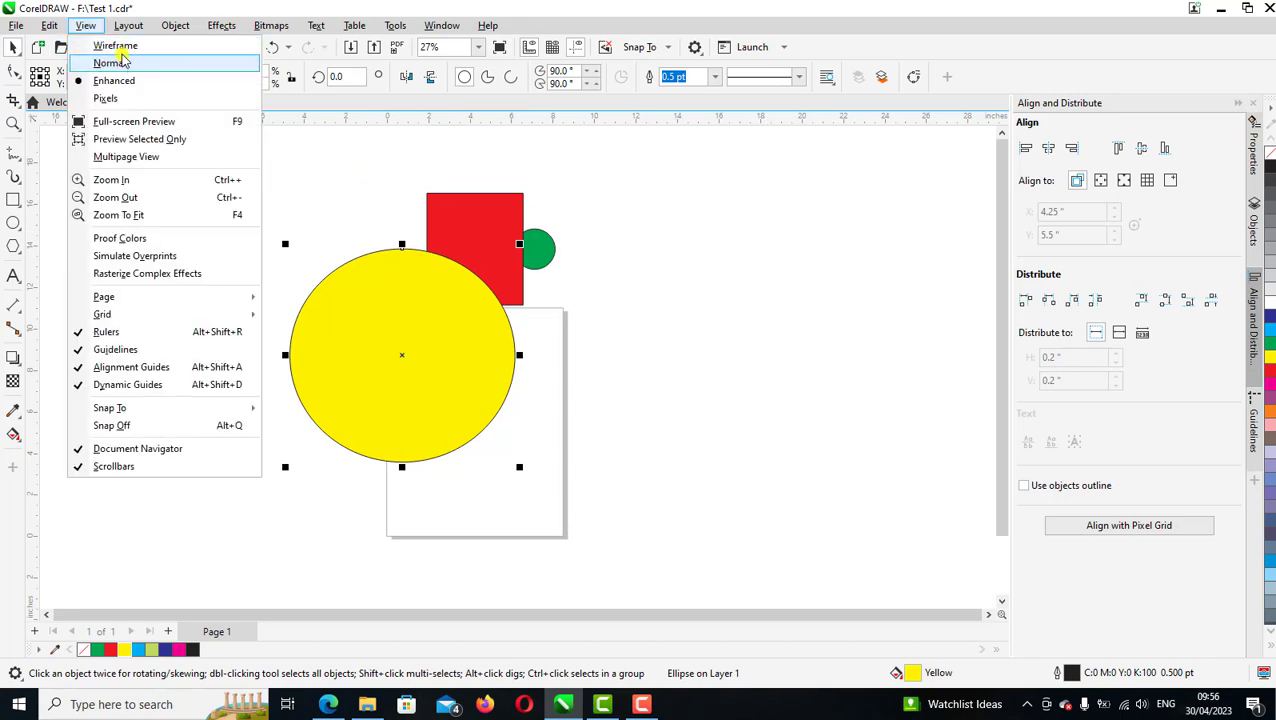
{"action": "left_click", "coordinate": [160, 47]}
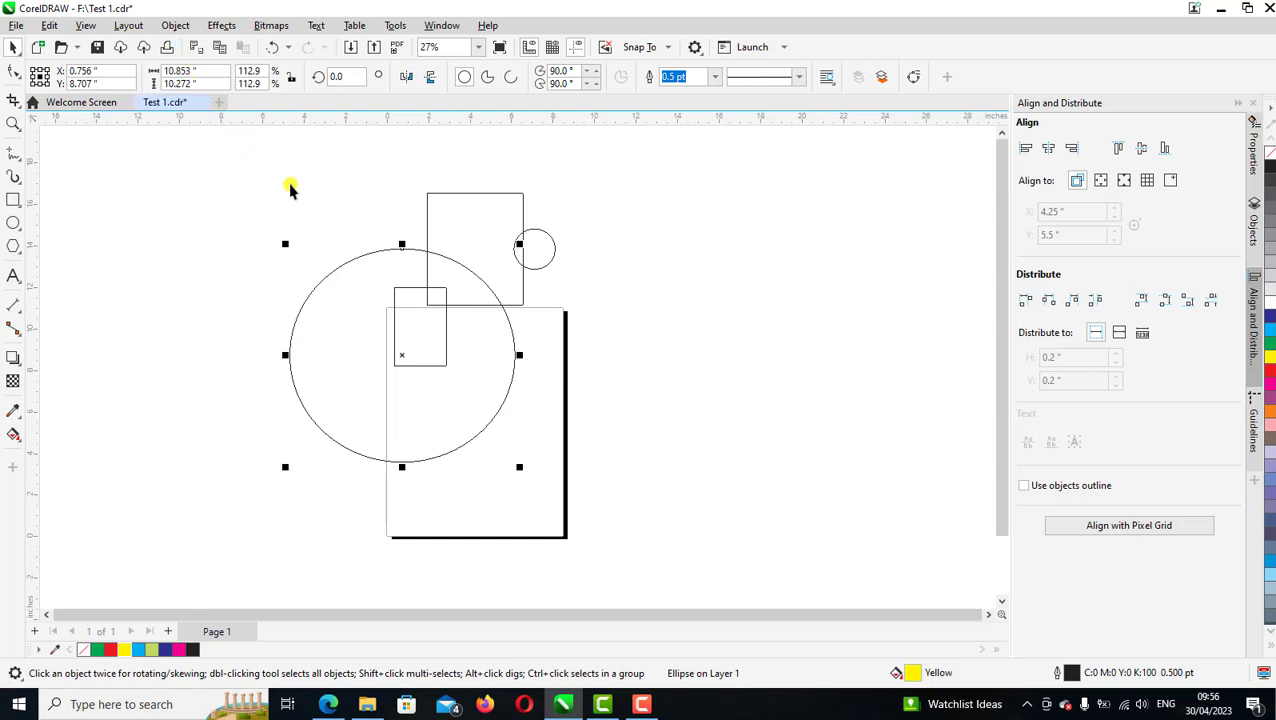
{"action": "left_click", "coordinate": [395, 300]}
{"action": "left_click", "coordinate": [652, 289]}
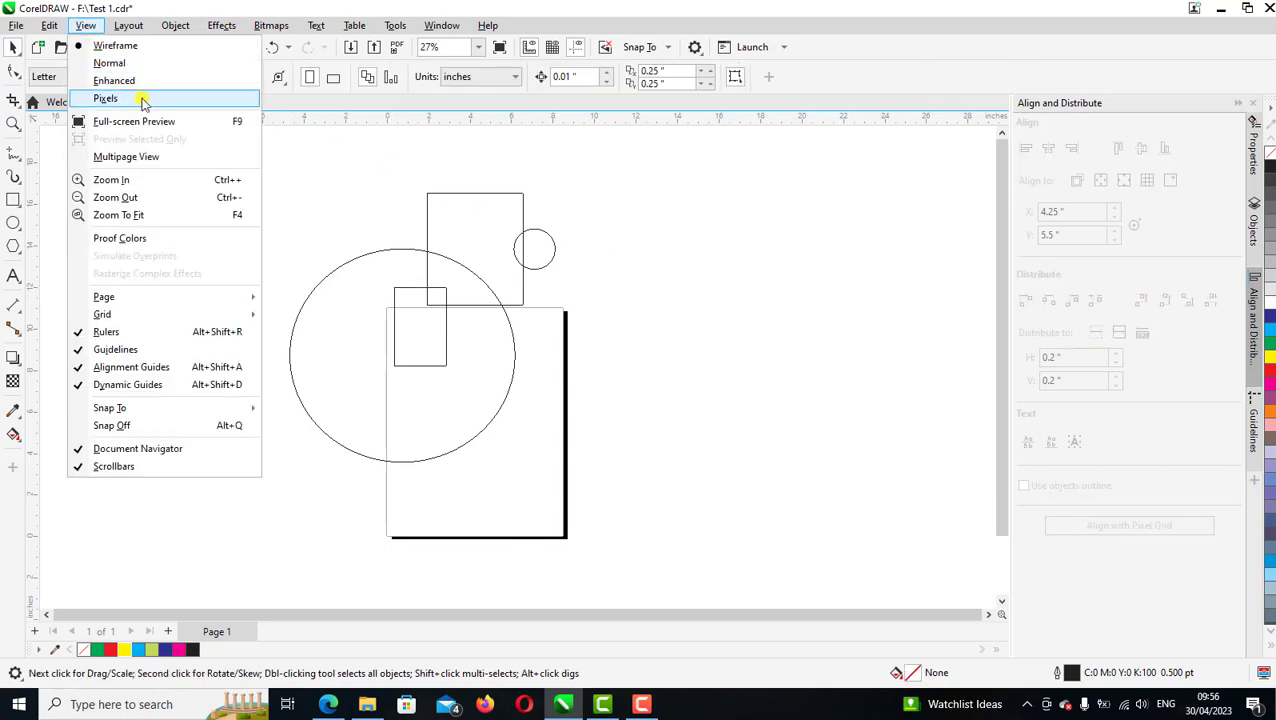
{"action": "left_click", "coordinate": [153, 81]}
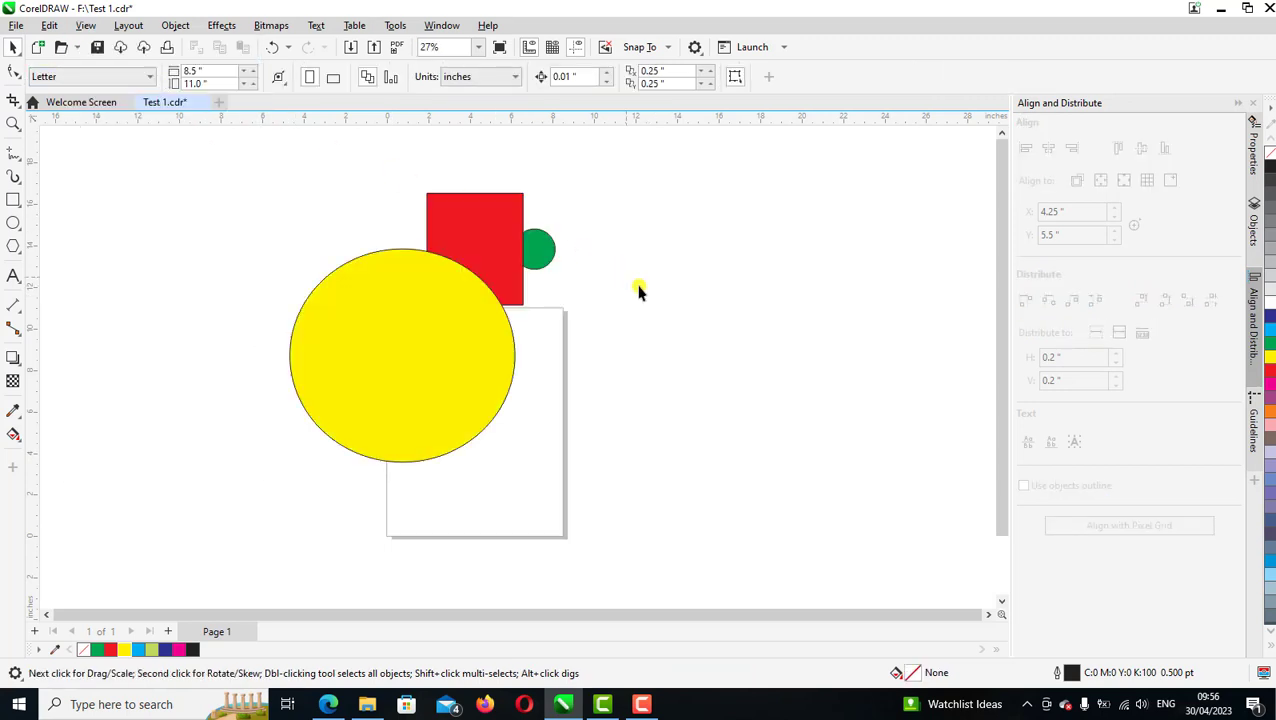
Step: Select the yellow circle, clear the selection, and select the hidden blue rectangle directly through it before deselecting
{"action": "left_click", "coordinate": [366, 415]}
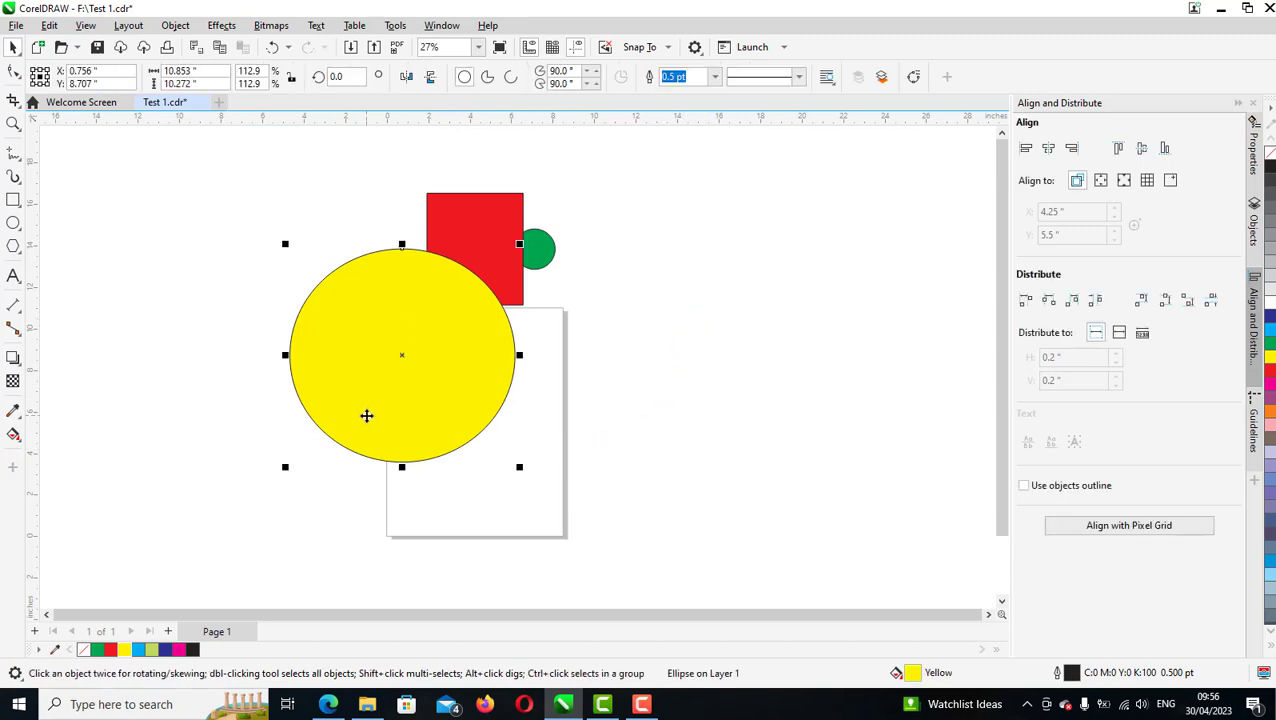
{"action": "left_click", "coordinate": [748, 320]}
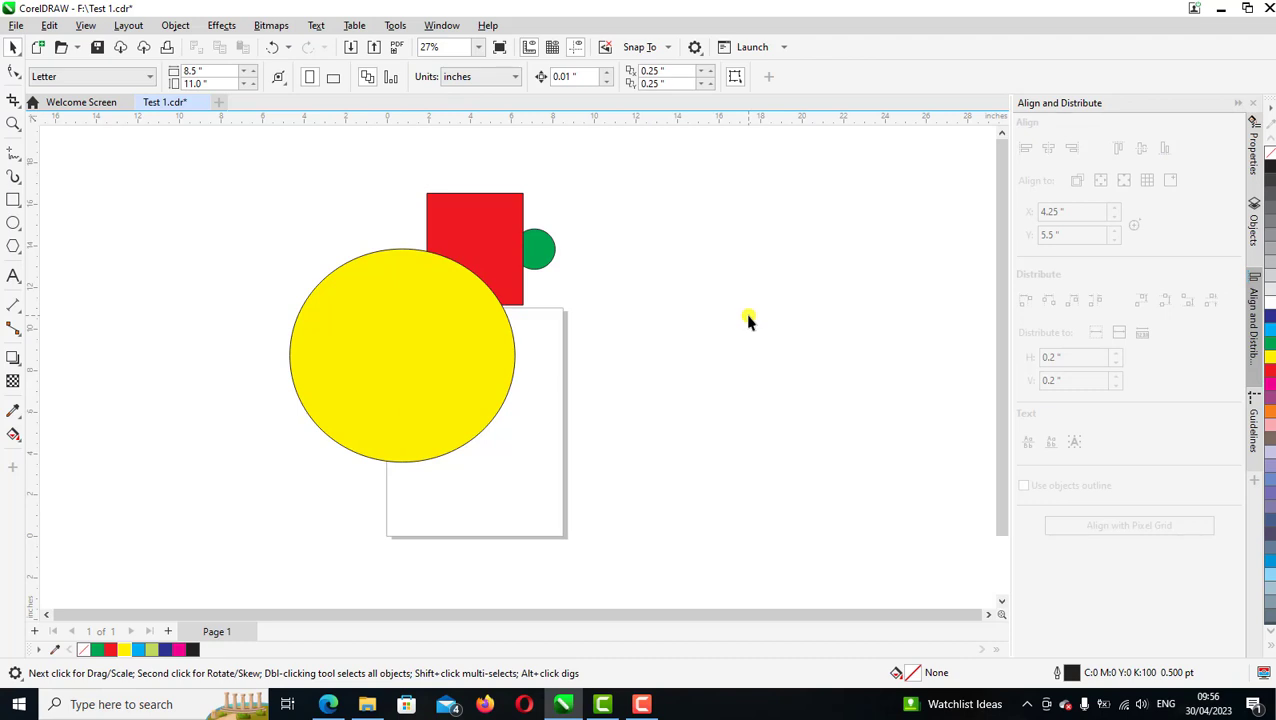
{"action": "left_click", "coordinate": [404, 340], "text": "alt"}
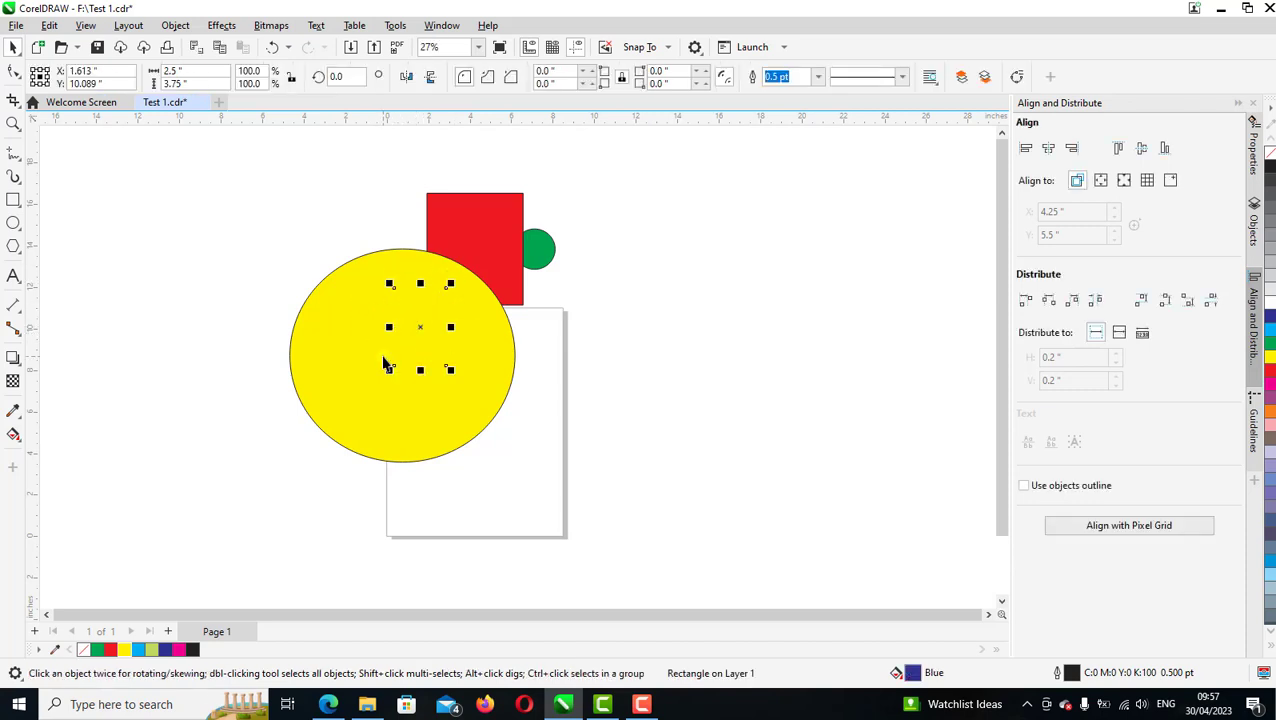
{"action": "left_click", "coordinate": [723, 325]}
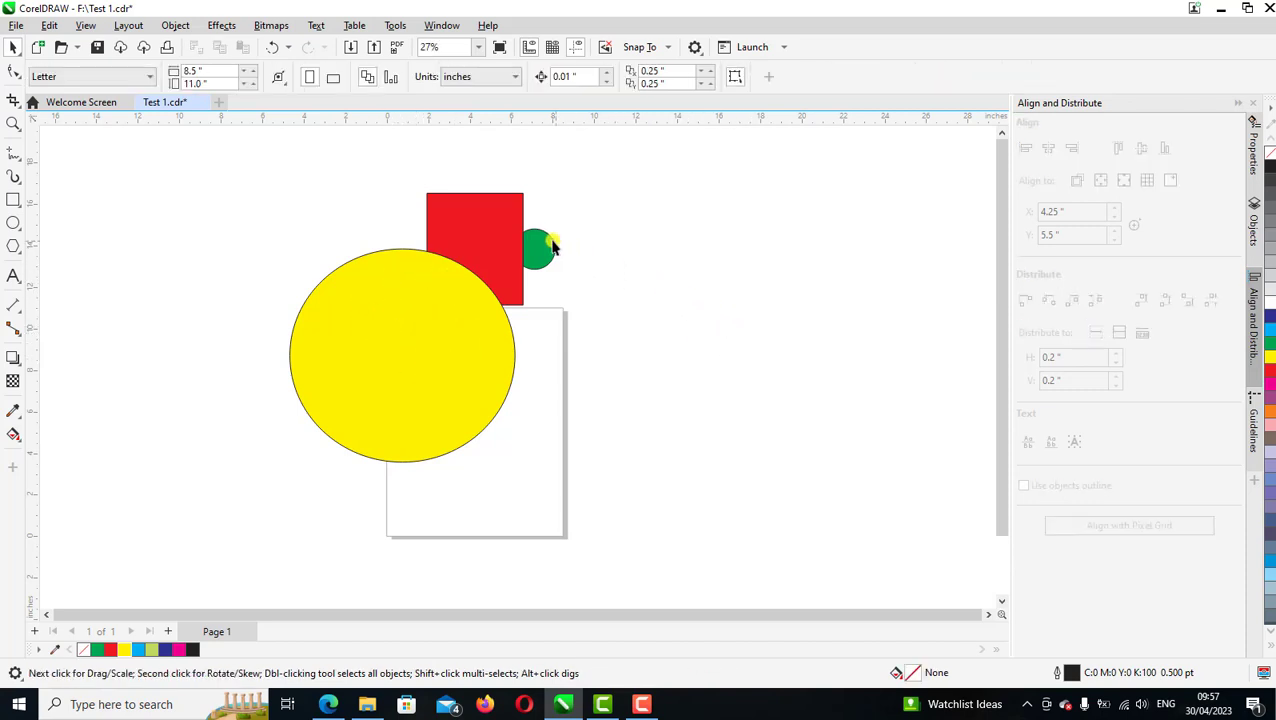
Step: Move the green circle to the empty area beside the page and cover it with the red rectangle at about X 11.71", Y 14.81"
{"action": "left_click_drag", "start_coordinate": [550, 247], "coordinate": [641, 229]}
{"action": "left_click", "coordinate": [700, 305]}
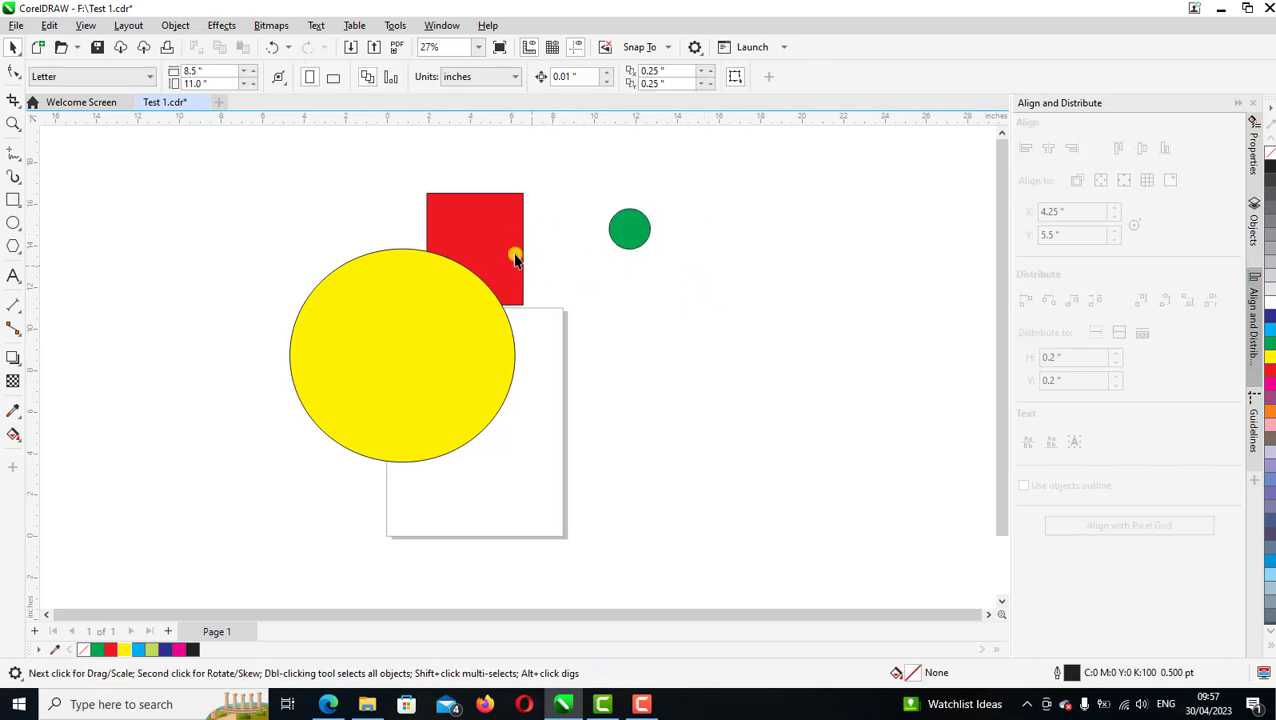
{"action": "left_click_drag", "start_coordinate": [505, 244], "coordinate": [633, 226]}
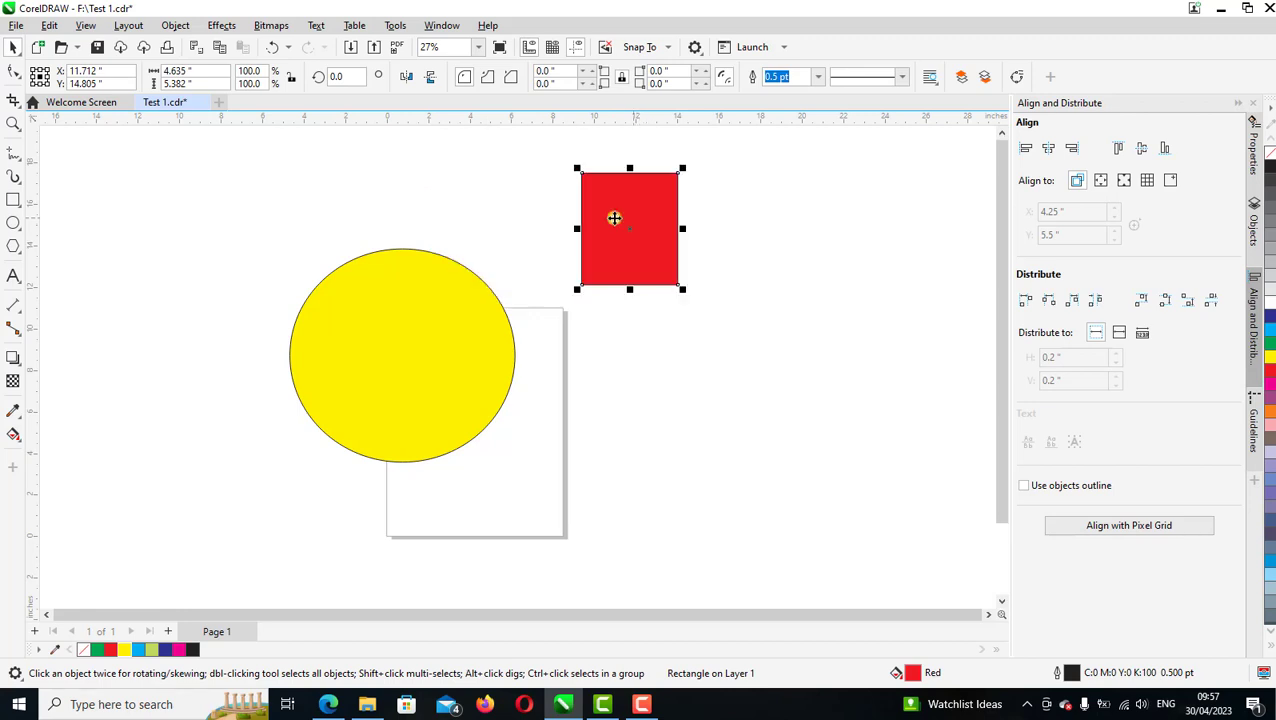
Step: Select the hidden green circle through the red rectangle that covers it, and clear the selection
{"action": "left_click", "coordinate": [755, 180]}
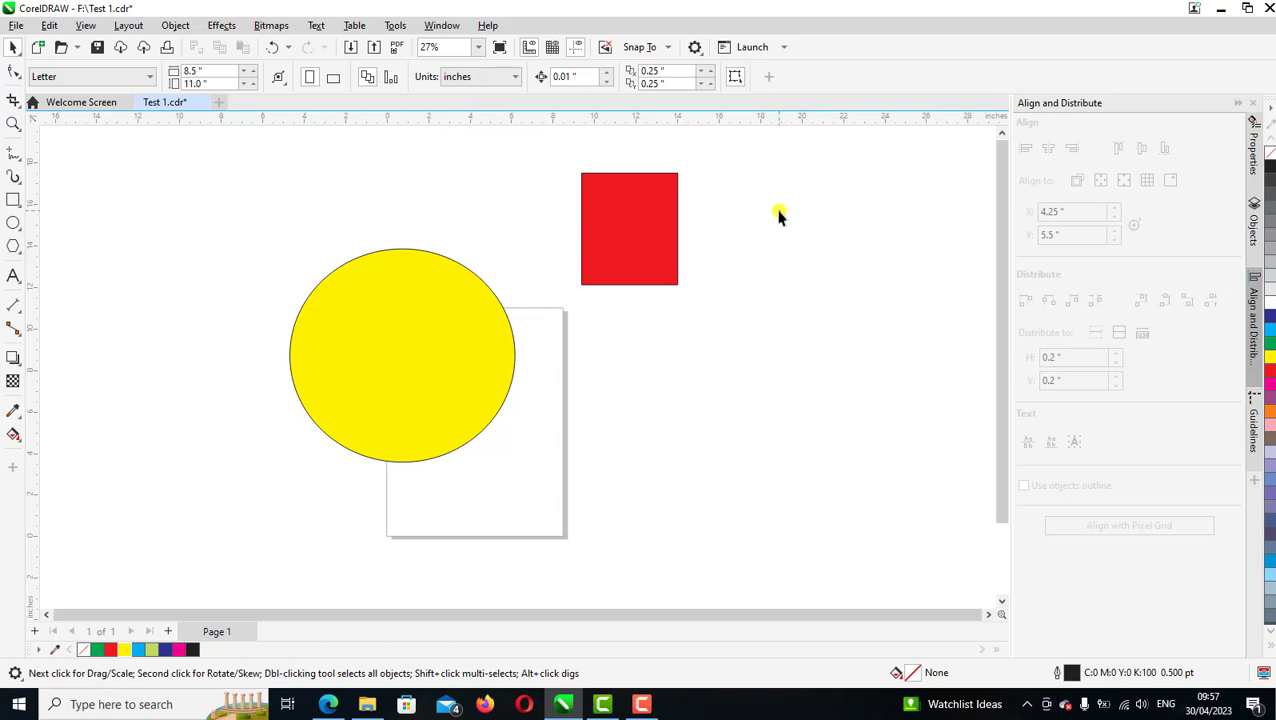
{"action": "left_click", "coordinate": [637, 231]}
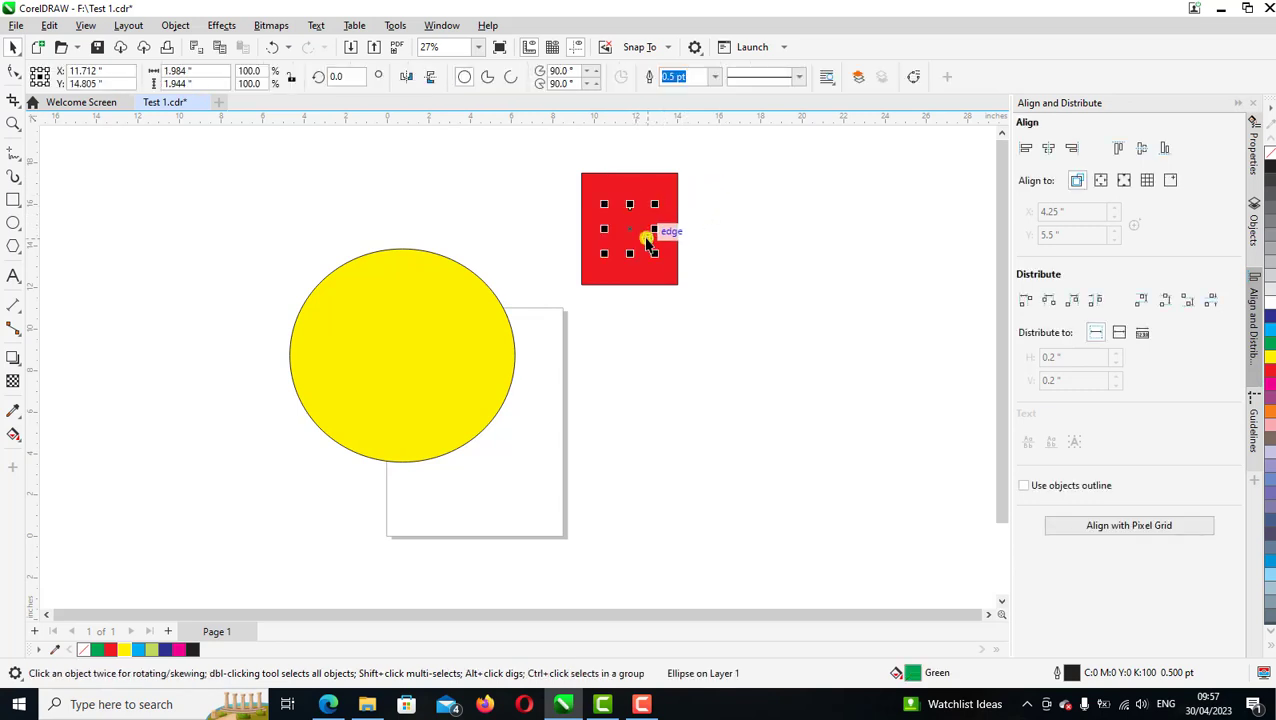
{"action": "left_click", "coordinate": [775, 250]}
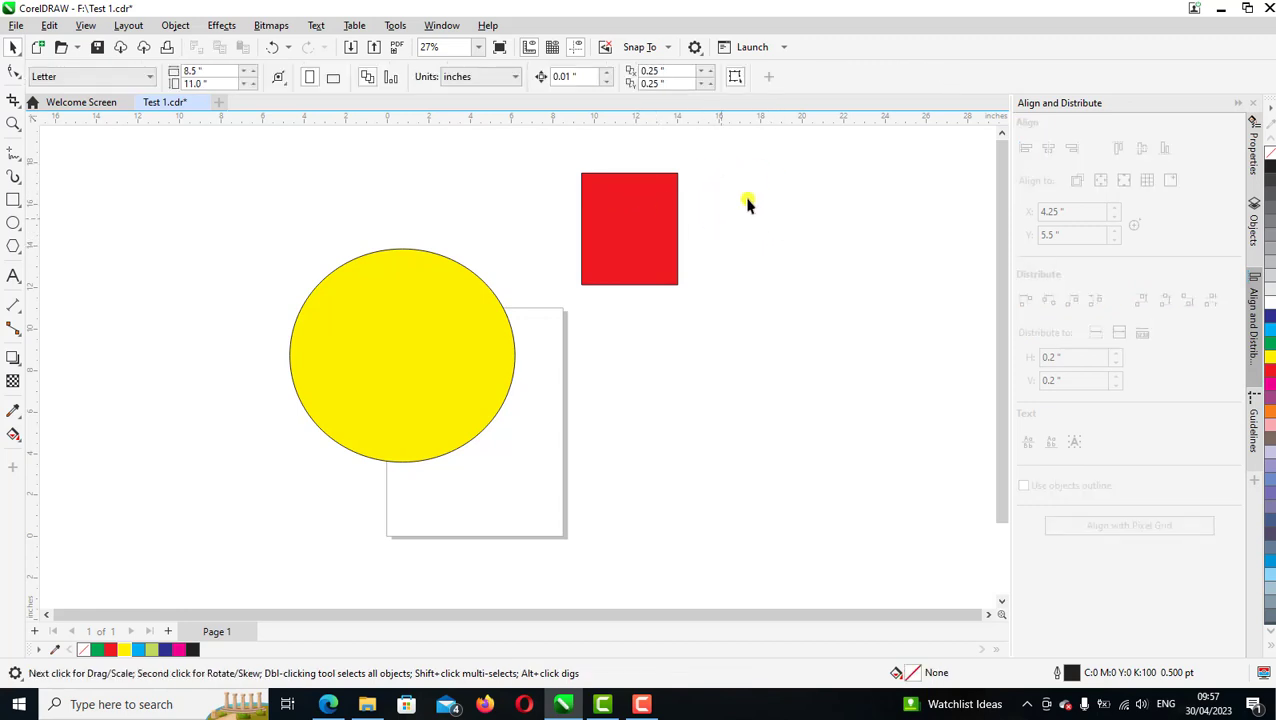
Step: Select and deselect the red rectangle, and move it off the green circle to partly behind the yellow circle's upper edge
{"action": "left_click", "coordinate": [613, 197]}
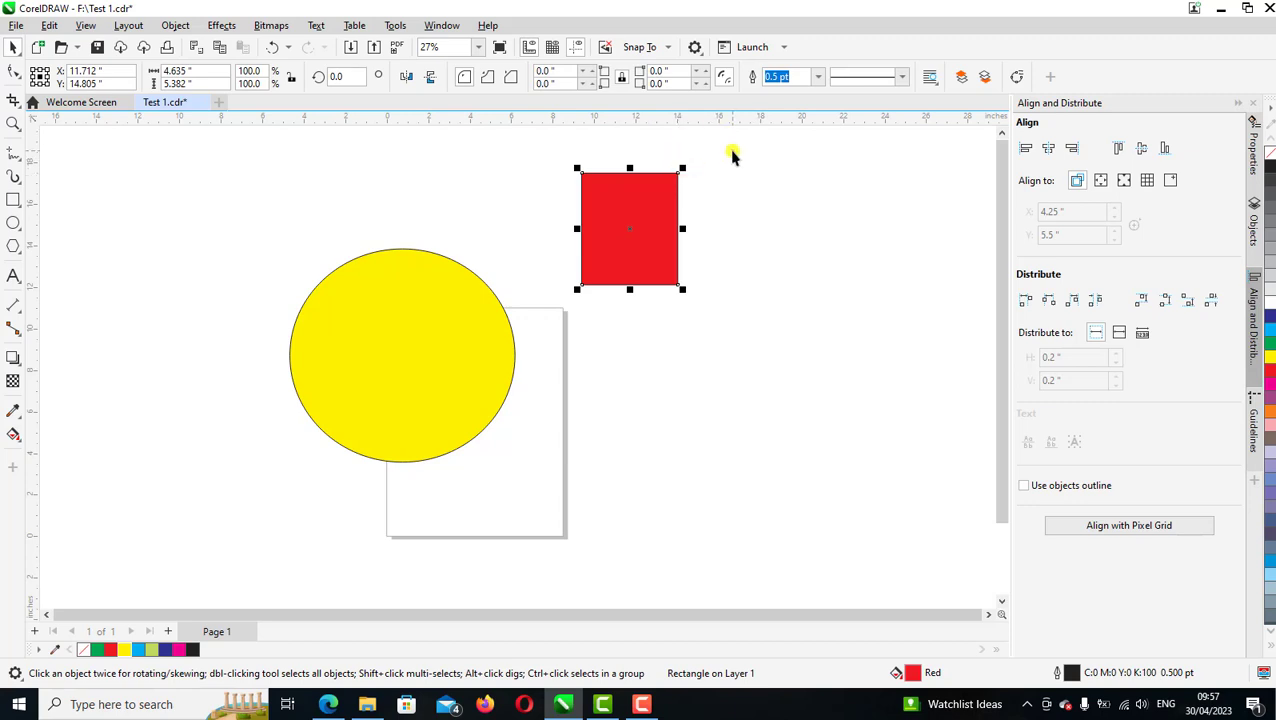
{"action": "left_click", "coordinate": [731, 155]}
{"action": "left_click_drag", "start_coordinate": [622, 213], "coordinate": [488, 213]}
{"action": "left_click", "coordinate": [778, 236]}
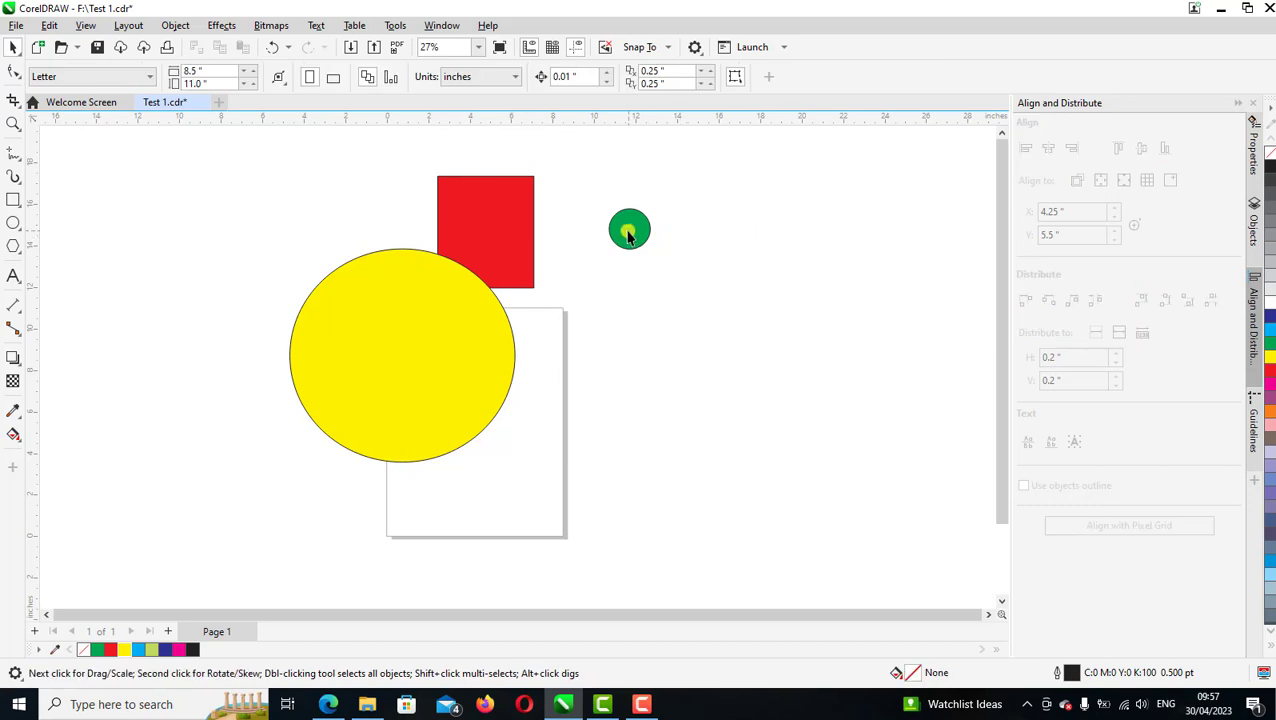
Step: Move the yellow circle to about X -0.4", Y 5.09", the red rectangle to X 3.95", Y 13.33", and the green circle to X 6.27", Y 14.7"
{"action": "left_click_drag", "start_coordinate": [628, 234], "coordinate": [587, 213]}
{"action": "left_click_drag", "start_coordinate": [419, 318], "coordinate": [395, 393]}
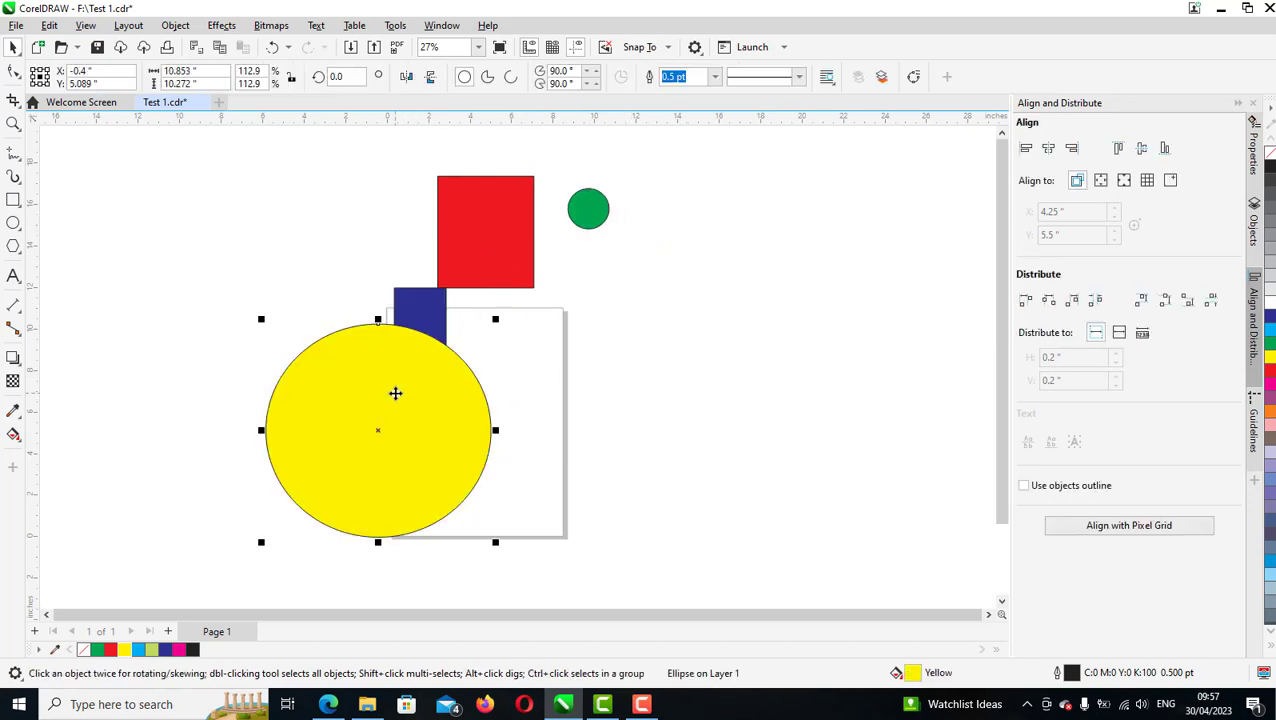
{"action": "left_click_drag", "start_coordinate": [477, 250], "coordinate": [461, 278]}
{"action": "left_click_drag", "start_coordinate": [586, 212], "coordinate": [517, 236]}
{"action": "left_click", "coordinate": [738, 230]}
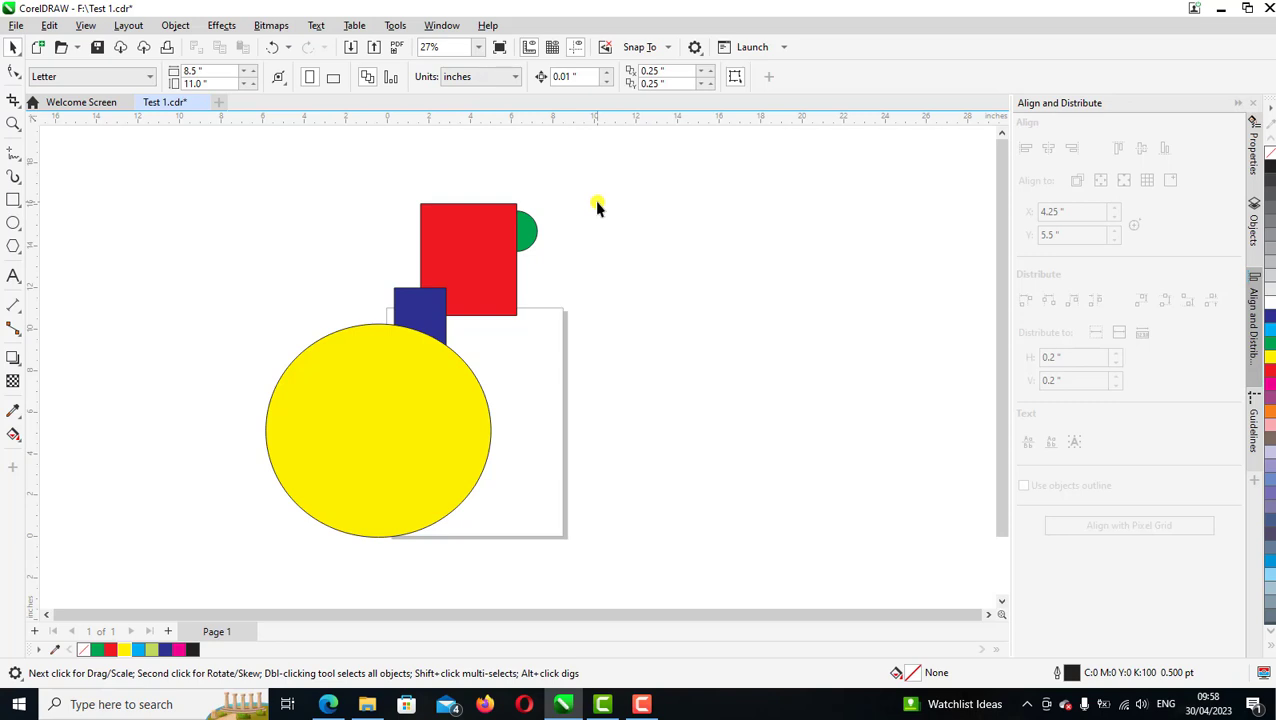
Step: Cycle the selection through the yellow circle, blue rectangle, red rectangle and green circle, deselect, cycle in reverse to the green circle, and deselect again
{"action": "key", "text": "Tab"}
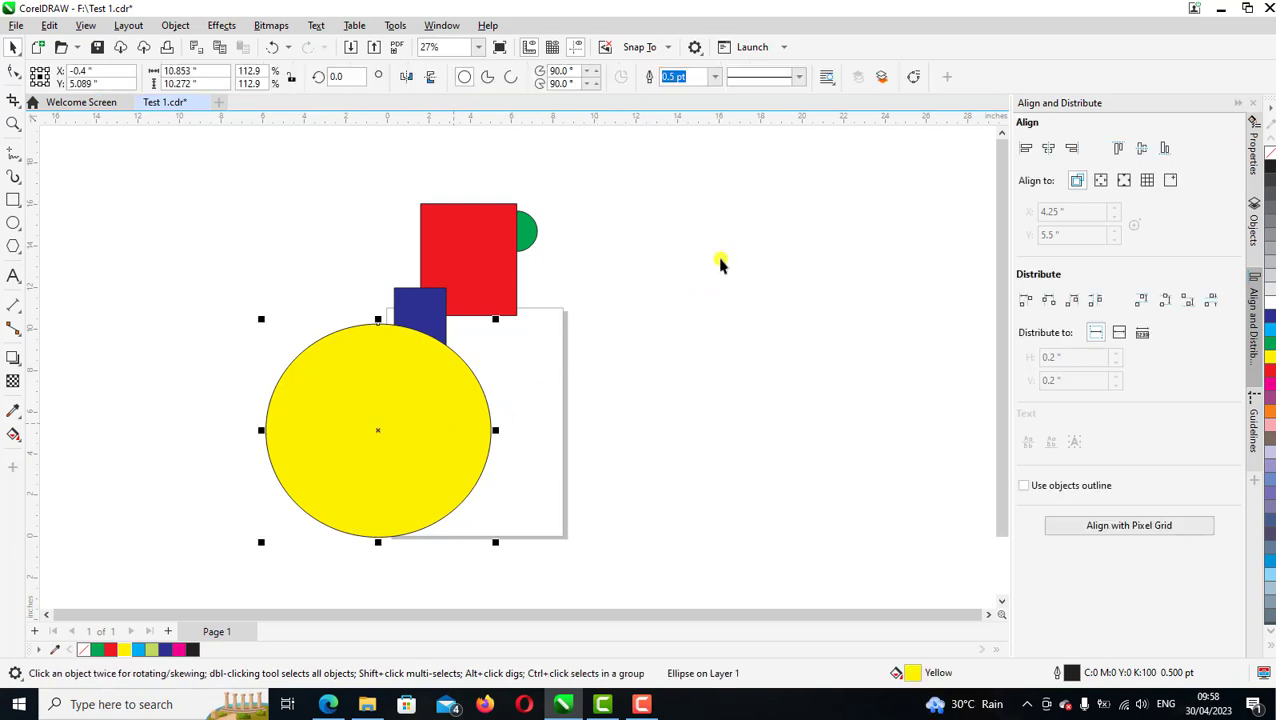
{"action": "key", "text": "Tab"}
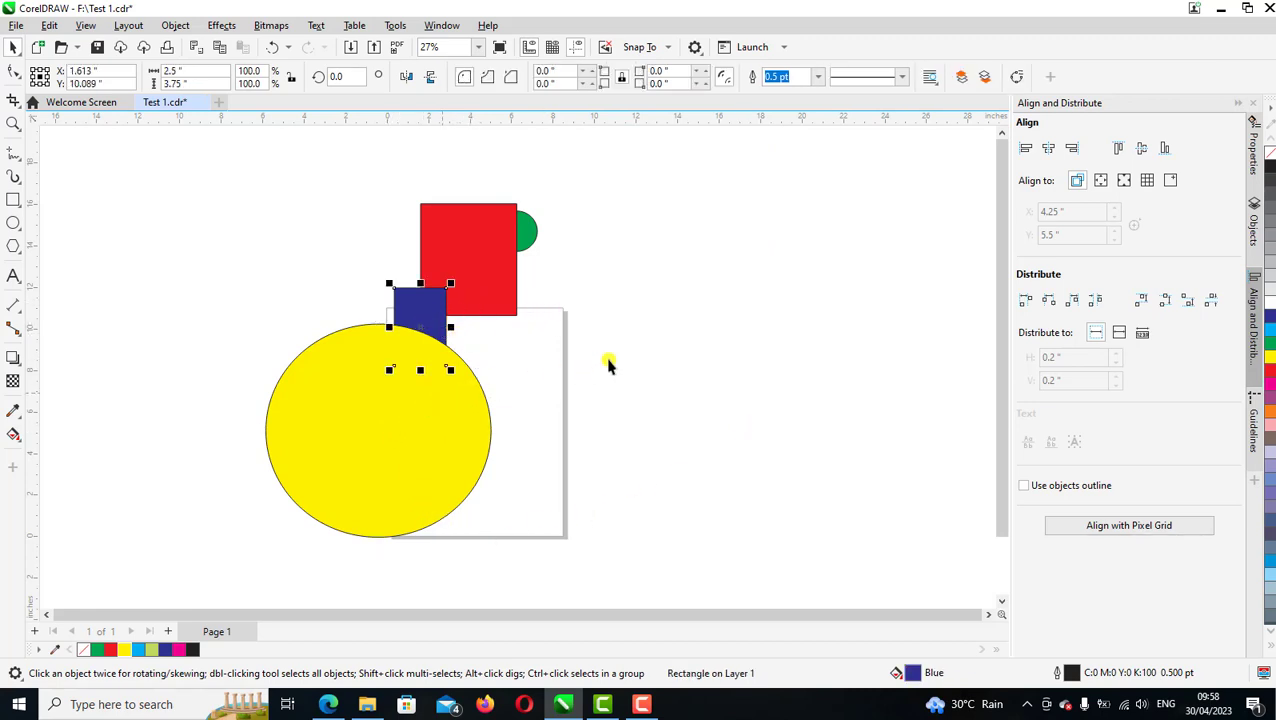
{"action": "key", "text": "Tab"}
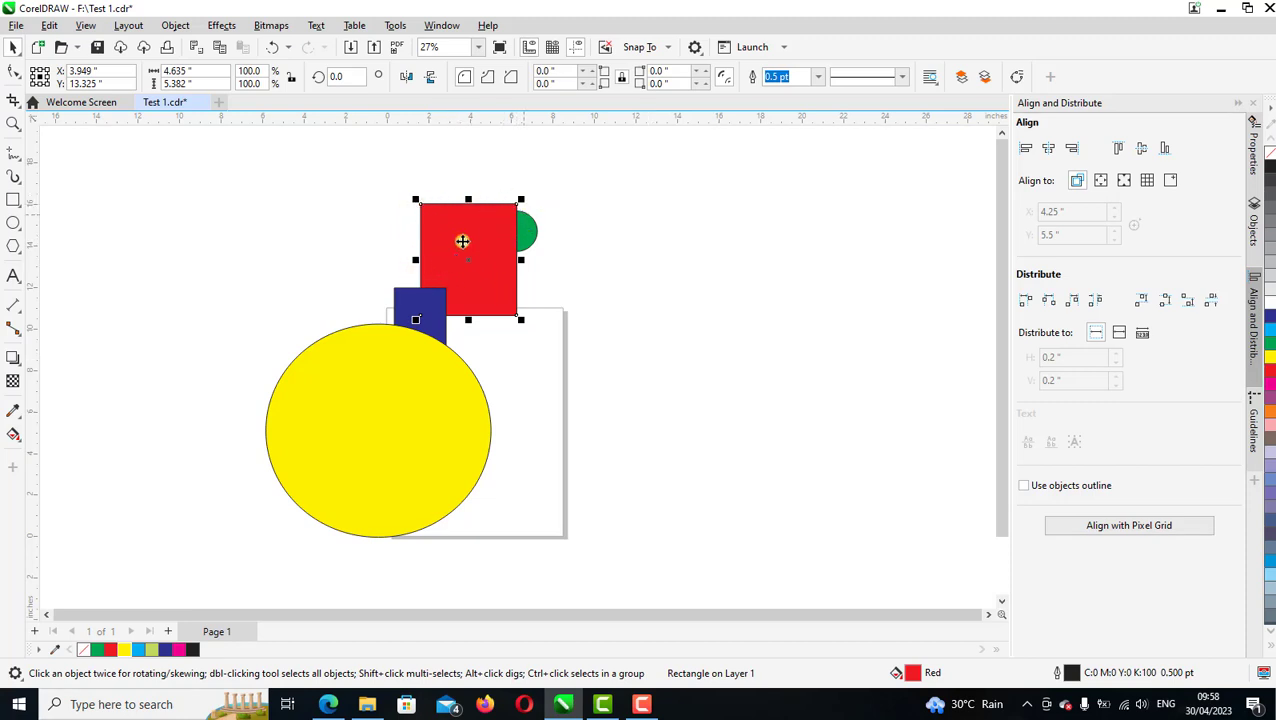
{"action": "key", "text": "Tab"}
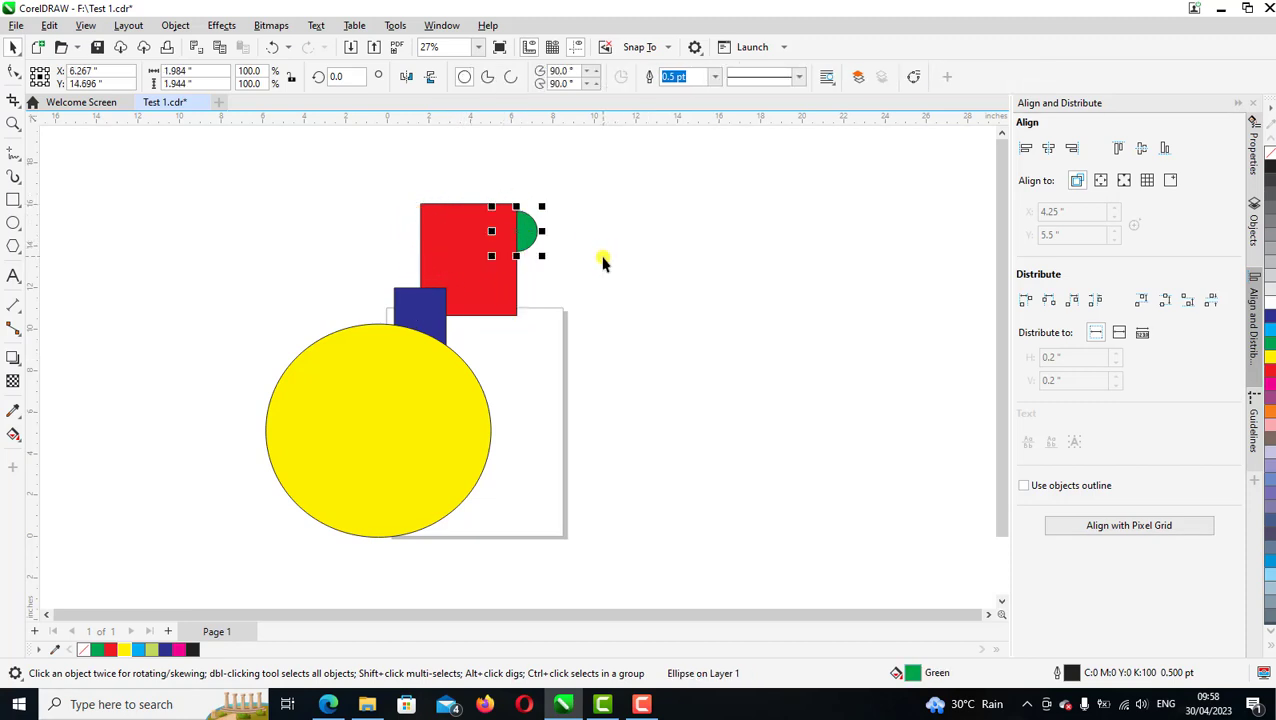
{"action": "left_click", "coordinate": [641, 220]}
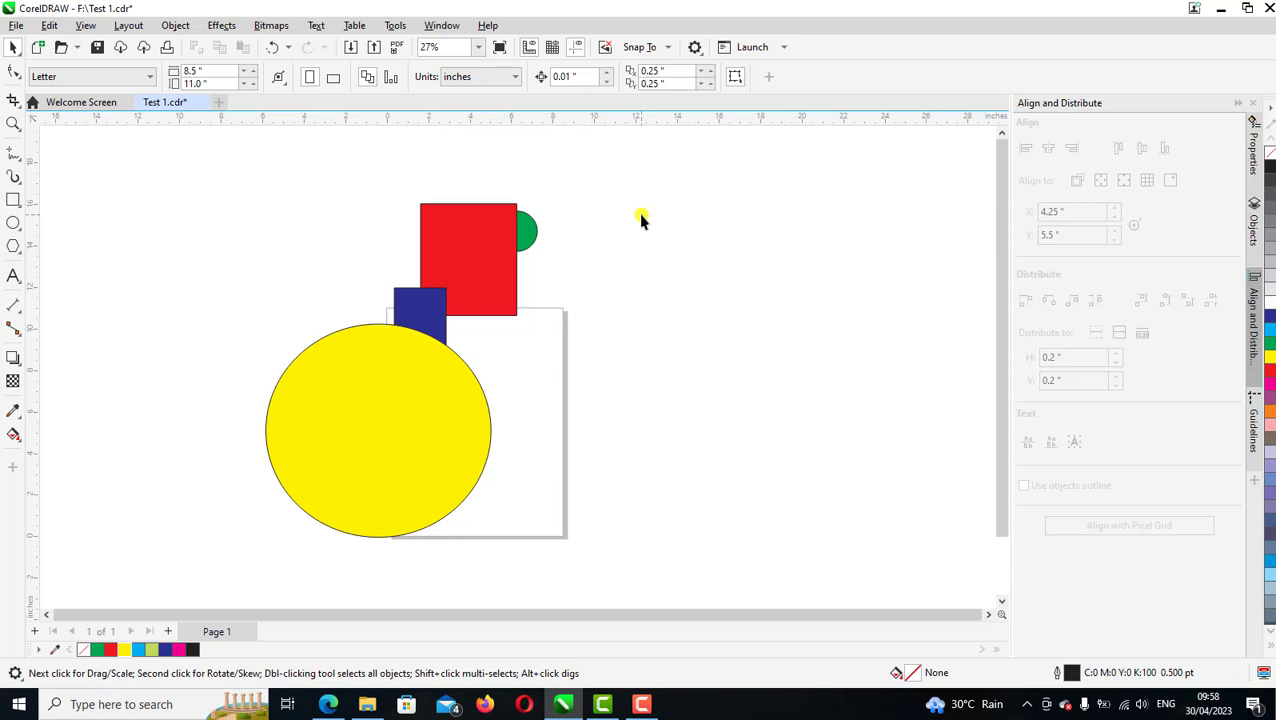
{"action": "key", "text": "Tab"}
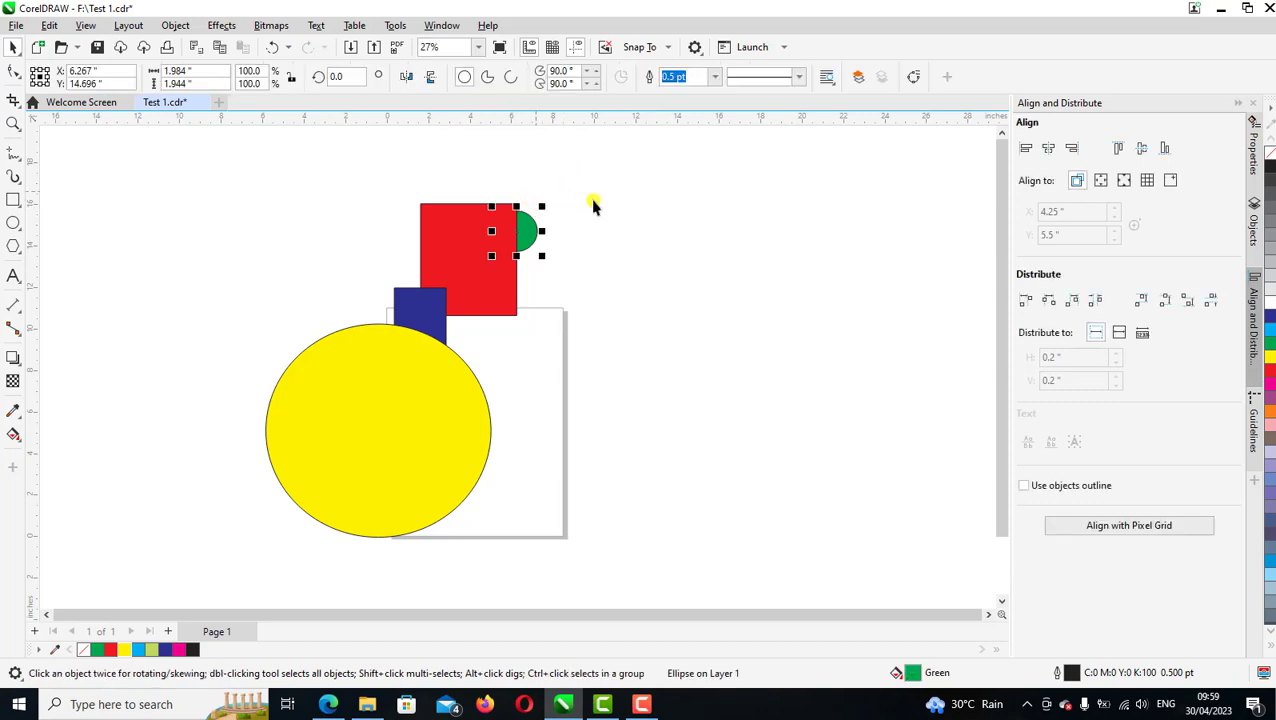
{"action": "left_click", "coordinate": [676, 210]}
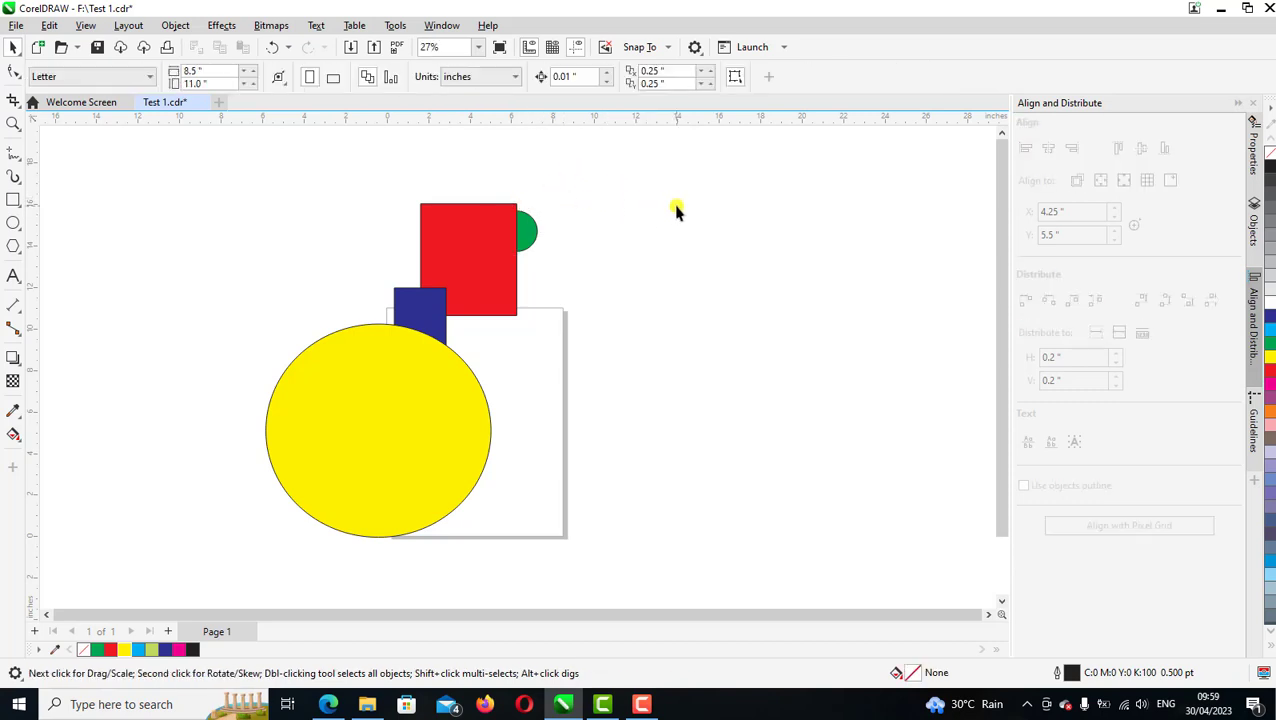